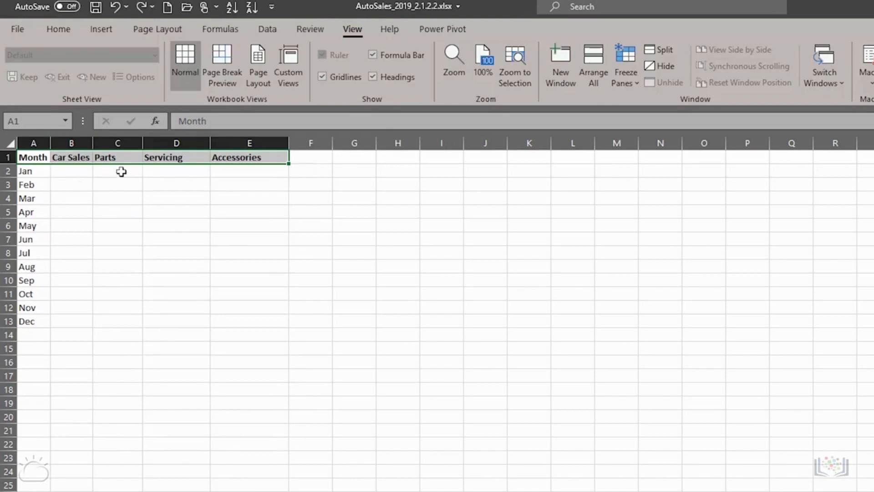
Step: Place a copy of the header row A1:E1 in row 18, starting at A18
{"action": "key", "text": "ctrl"}
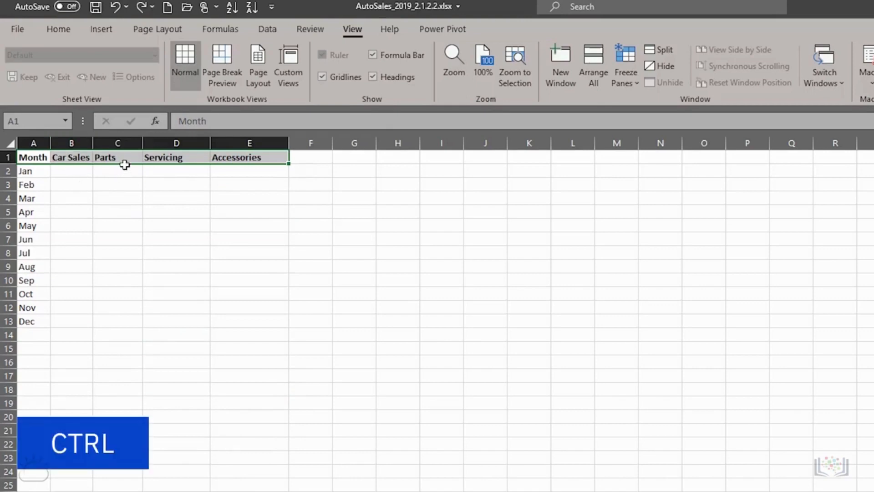
{"action": "left_click_drag", "start_coordinate": [125, 165], "coordinate": [115, 386]}
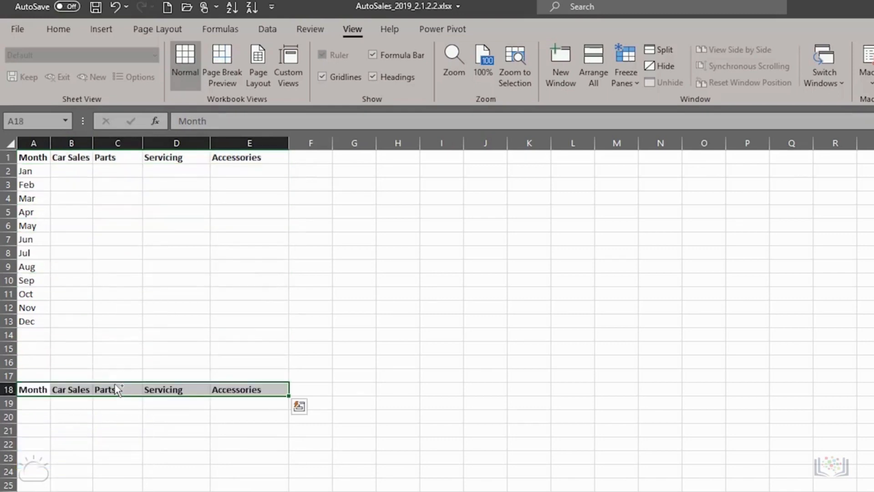
Step: Copy the months Jan to Dec from A2:A13 and paste them into A19:A30 below the duplicated headers
{"action": "left_click", "coordinate": [34, 173]}
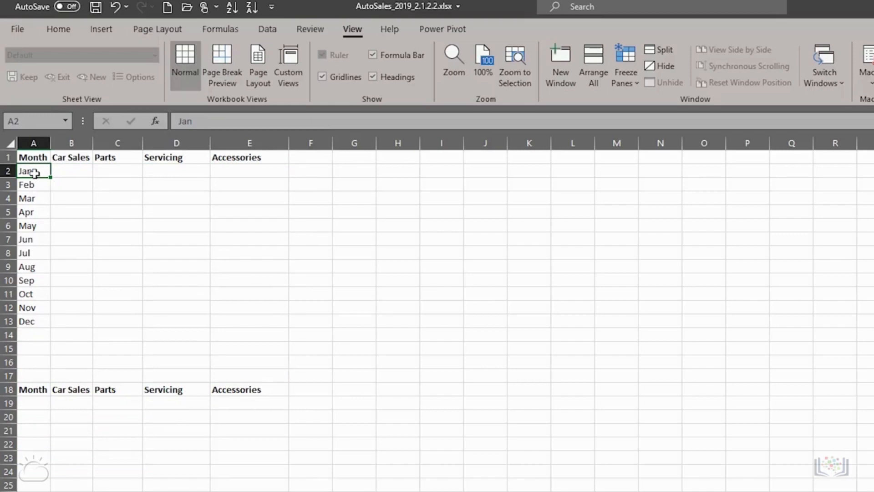
{"action": "key", "text": "shift+Down"}
{"action": "key", "text": "shift+Down"}
{"action": "key", "text": "shift+Down"}
{"action": "key", "text": "shift+Down"}
{"action": "key", "text": "shift+Down"}
{"action": "key", "text": "shift+Down"}
{"action": "key", "text": "shift+Down"}
{"action": "key", "text": "shift+Down"}
{"action": "key", "text": "shift+Down"}
{"action": "key", "text": "shift+Down"}
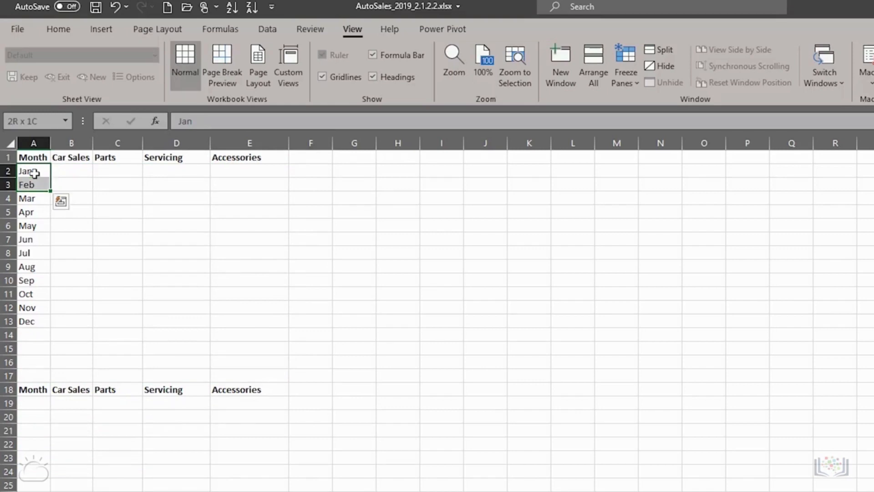
{"action": "key", "text": "shift+Down"}
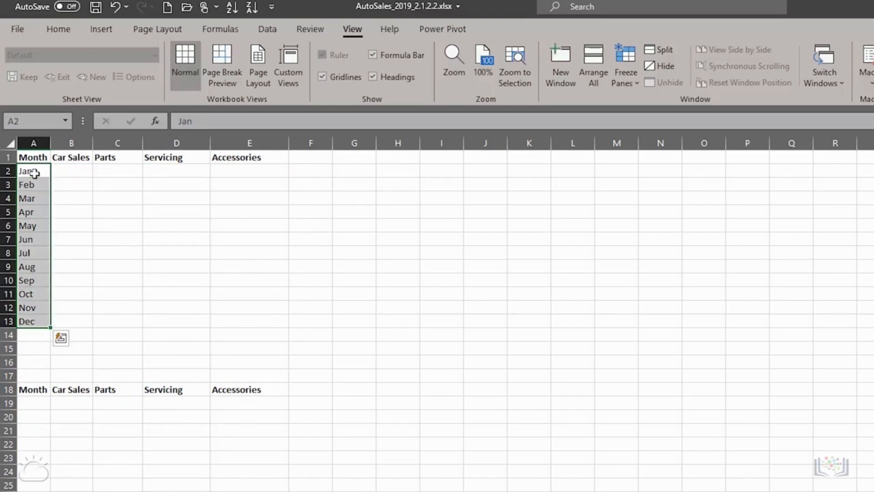
{"action": "right_click", "coordinate": [34, 173]}
{"action": "left_click", "coordinate": [71, 206]}
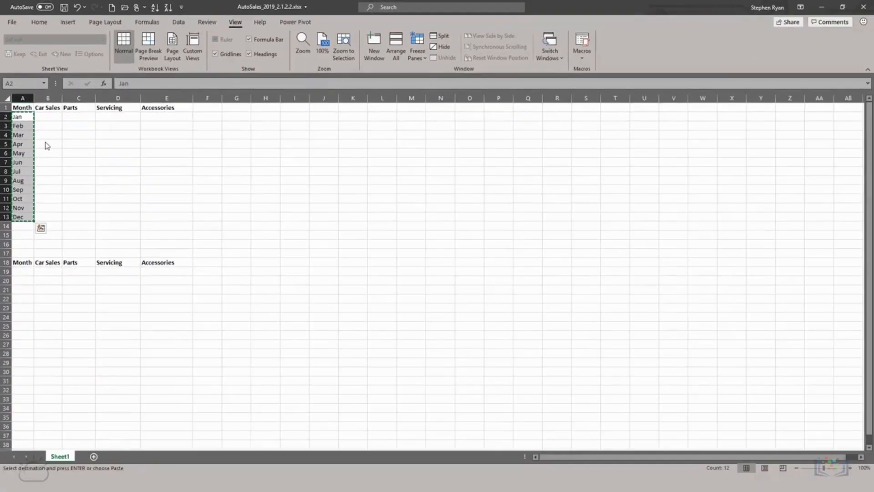
{"action": "left_click", "coordinate": [26, 272]}
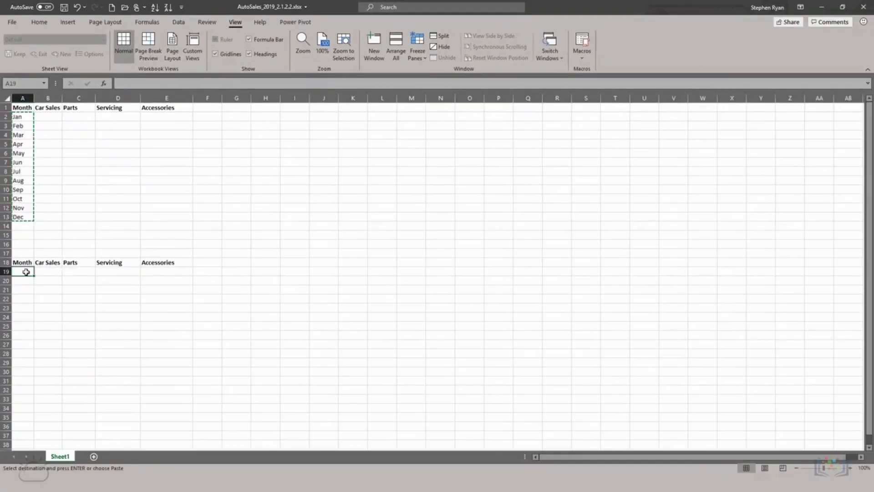
{"action": "right_click", "coordinate": [26, 271]}
{"action": "left_click", "coordinate": [46, 62]}
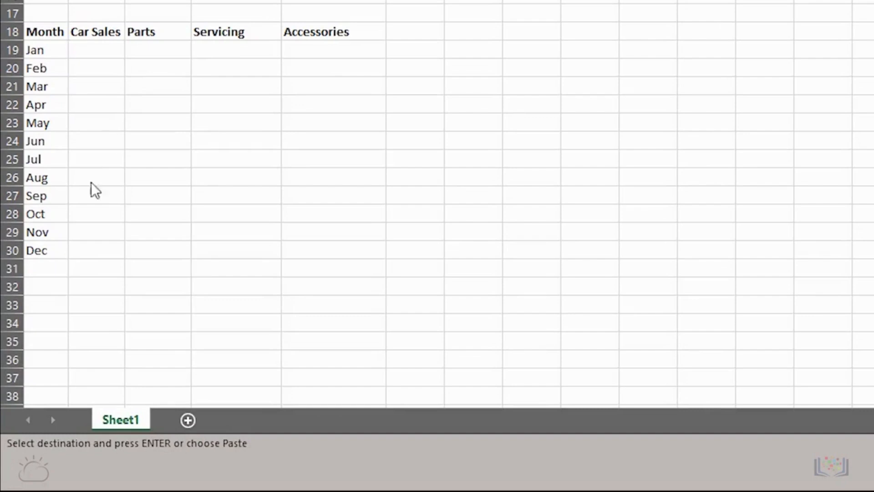
Step: Add a new blank worksheet after Sheet1
{"action": "left_click", "coordinate": [127, 336]}
{"action": "left_click", "coordinate": [188, 421]}
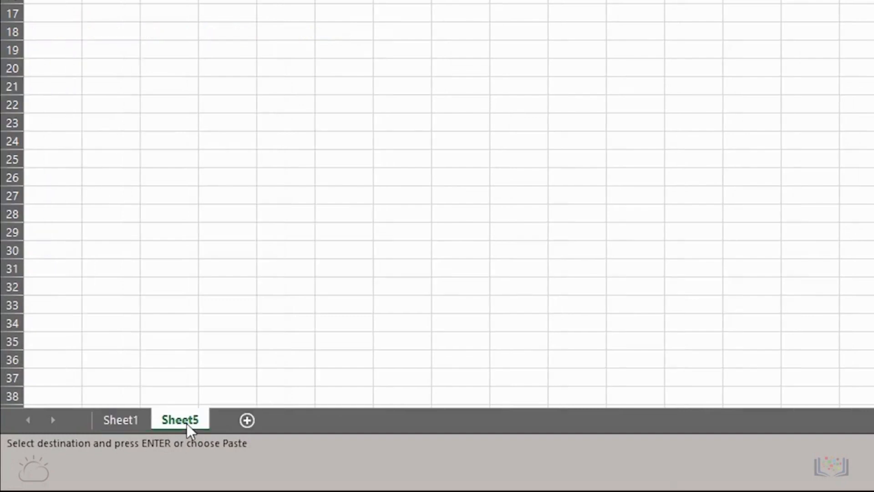
{"action": "scroll", "coordinate": [187, 424], "scroll_direction": "down", "scroll_amount": 1}
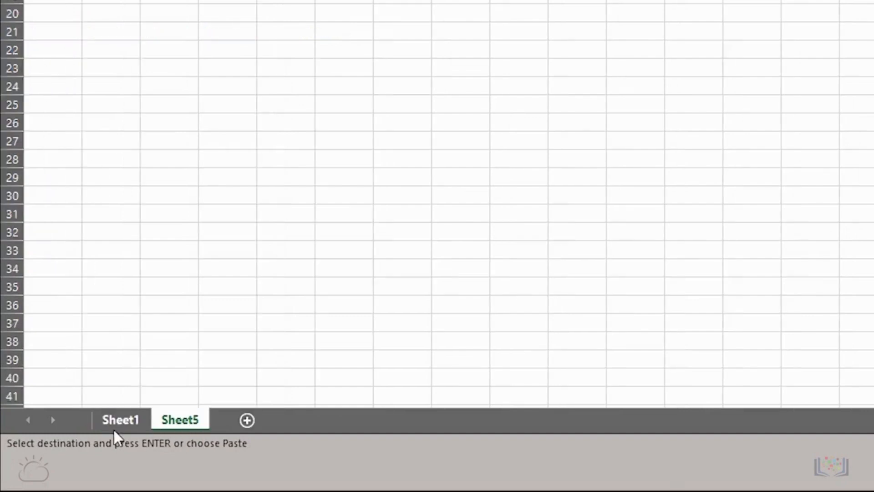
Step: Copy the header row A1:E1 from Sheet1 and paste it into Sheet5 starting at A1
{"action": "left_click", "coordinate": [117, 420]}
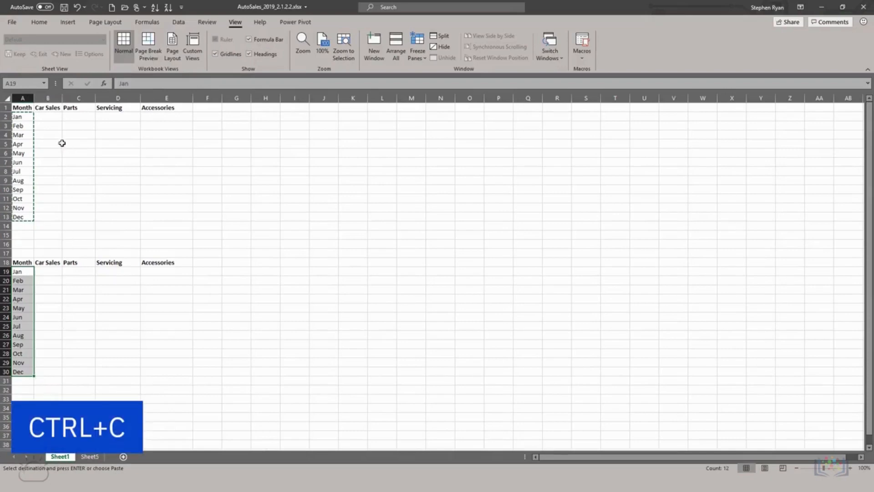
{"action": "left_click", "coordinate": [28, 108]}
{"action": "left_click_drag", "start_coordinate": [28, 108], "coordinate": [152, 108]}
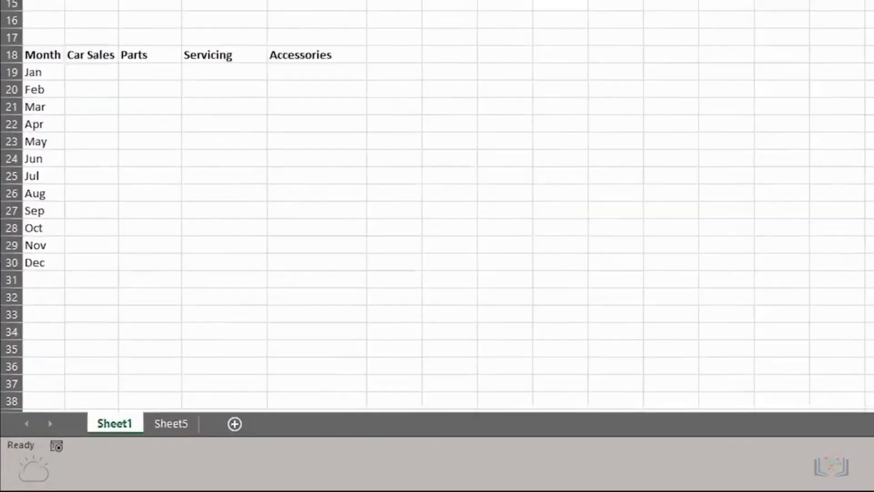
{"action": "left_click", "coordinate": [90, 456]}
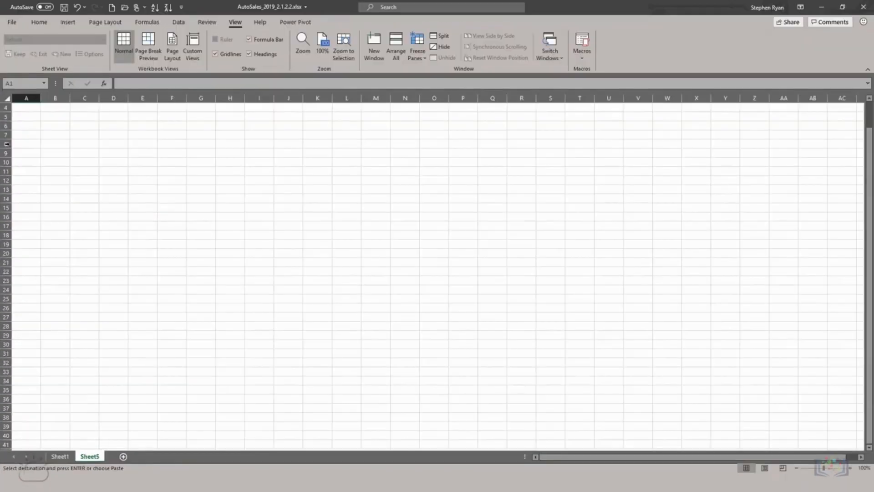
{"action": "scroll", "coordinate": [25, 110], "scroll_direction": "up", "scroll_amount": 1}
{"action": "key", "text": "ctrl+v"}
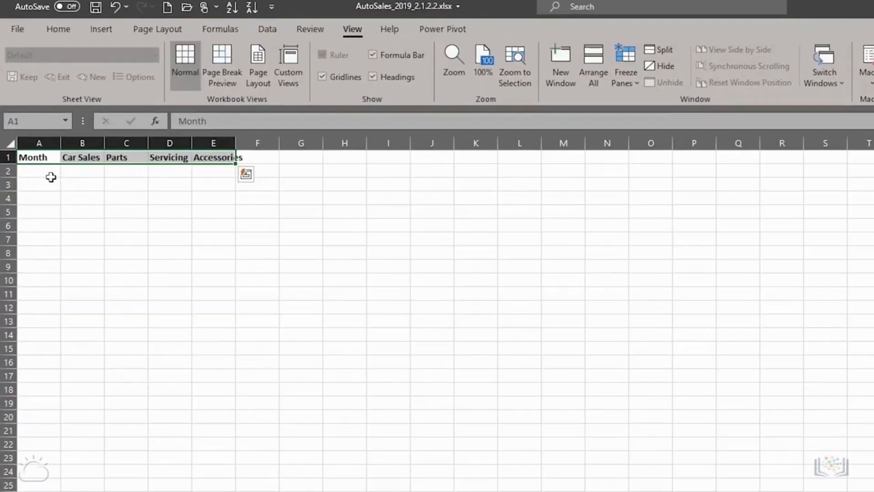
Step: Undo the header paste on Sheet5 and paste the headers again with the Keep Source Column Widths option
{"action": "left_click", "coordinate": [115, 9]}
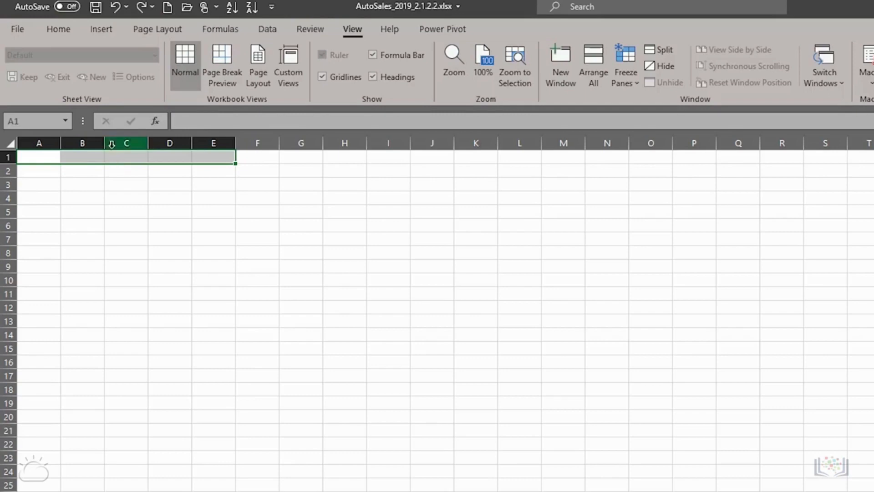
{"action": "left_click", "coordinate": [53, 28]}
{"action": "left_click", "coordinate": [20, 86]}
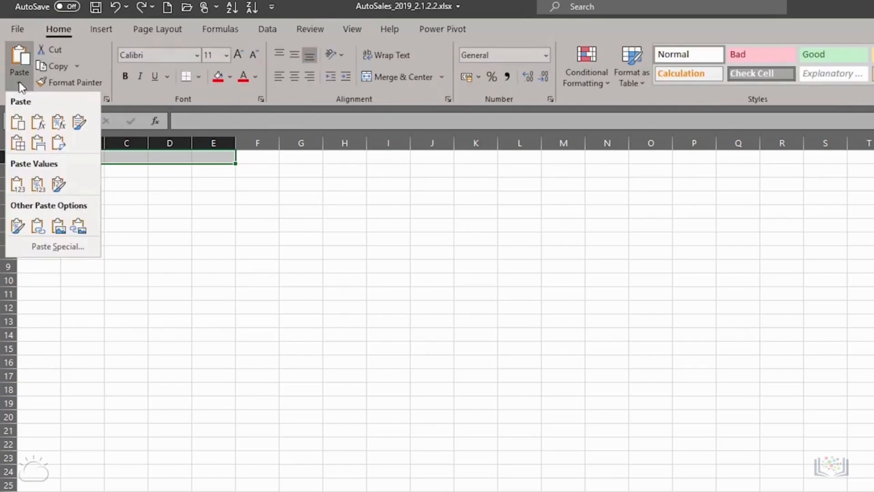
{"action": "left_click", "coordinate": [38, 143]}
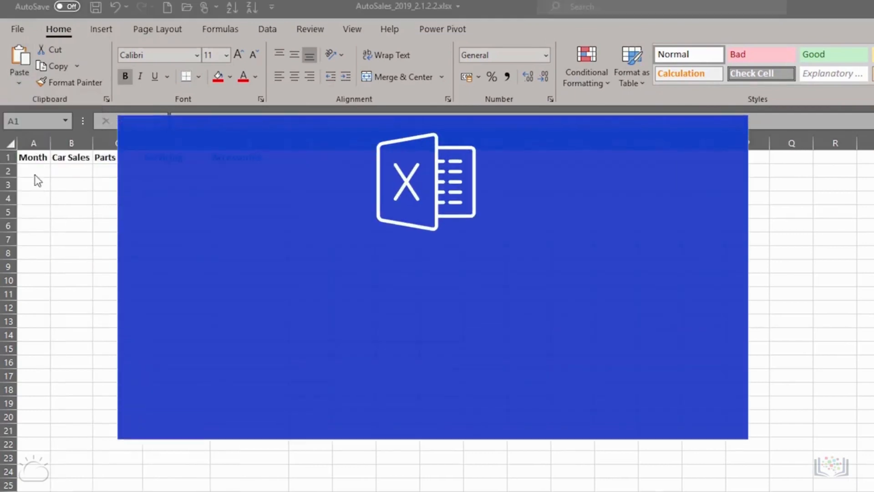
Step: Enter Jan in A2 and autofill the month series down to Dec in A13
{"action": "left_click", "coordinate": [34, 174]}
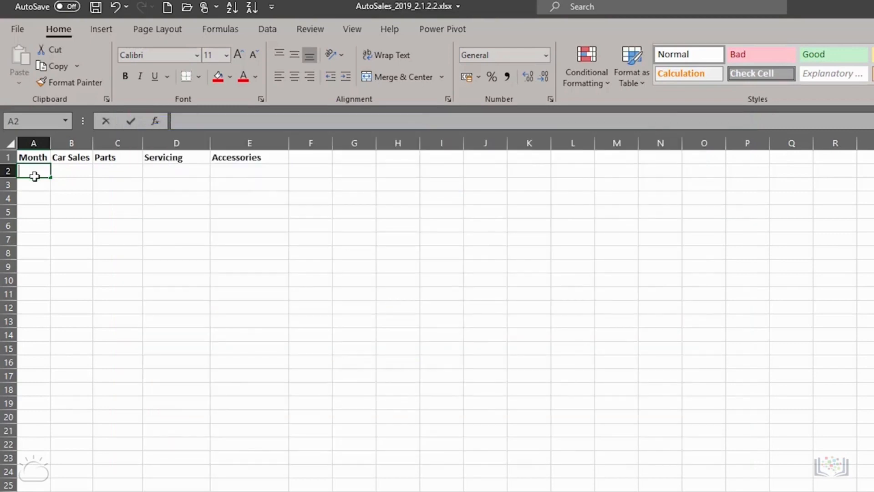
{"action": "type", "text": "Jan"}
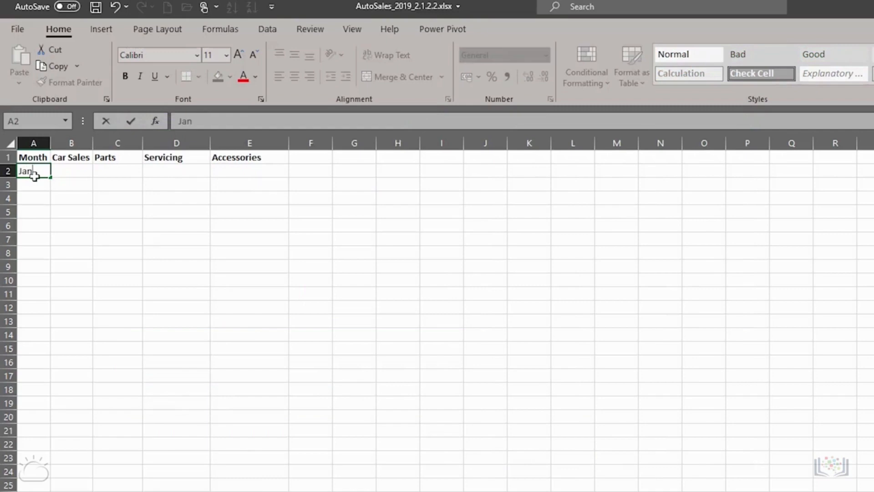
{"action": "key", "text": "ctrl+Return"}
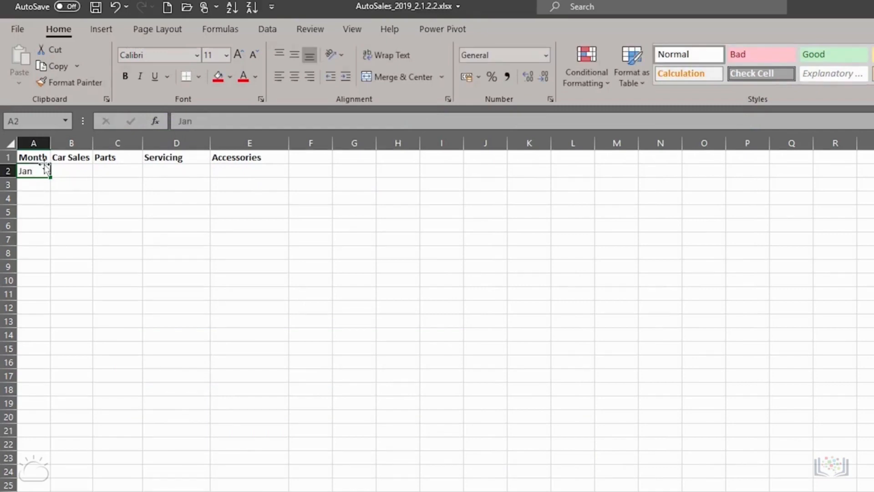
{"action": "left_click_drag", "start_coordinate": [50, 178], "coordinate": [40, 328]}
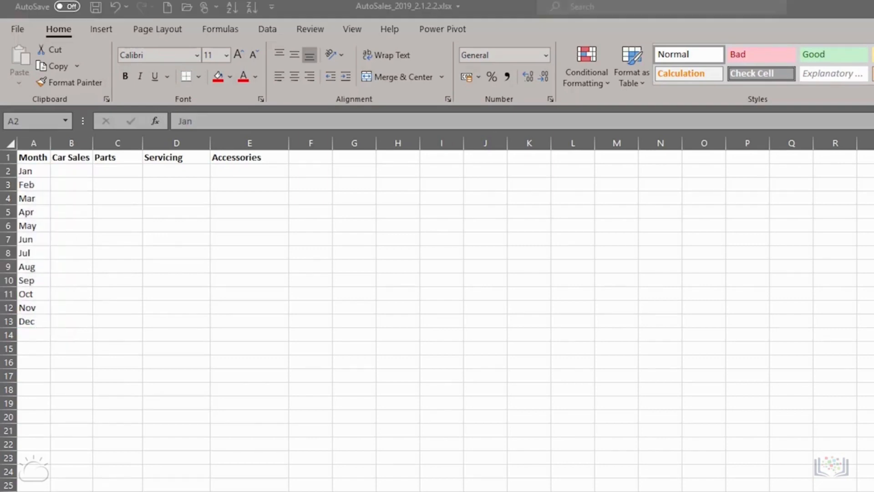
Step: Enter Mon in A16, autofill the weekdays down to A22, and undo the fill so that only Mon remains
{"action": "left_click", "coordinate": [50, 366]}
{"action": "type", "text": "Mon"}
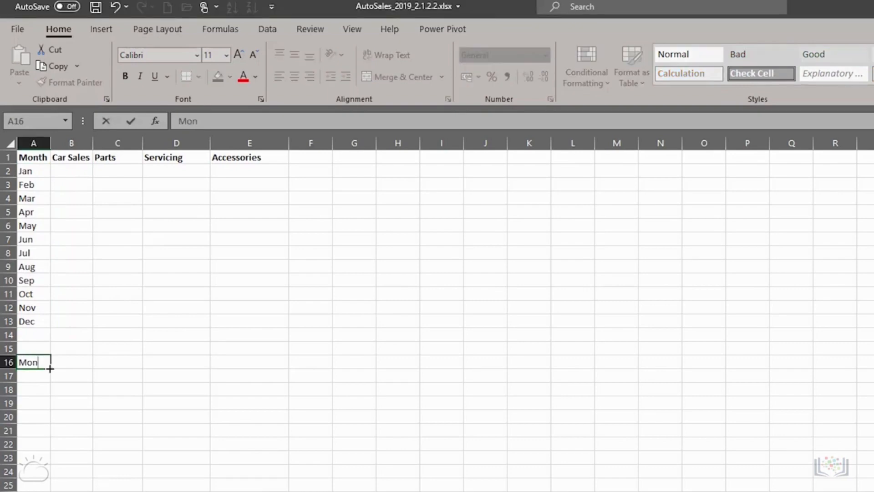
{"action": "left_click_drag", "start_coordinate": [49, 368], "coordinate": [44, 454]}
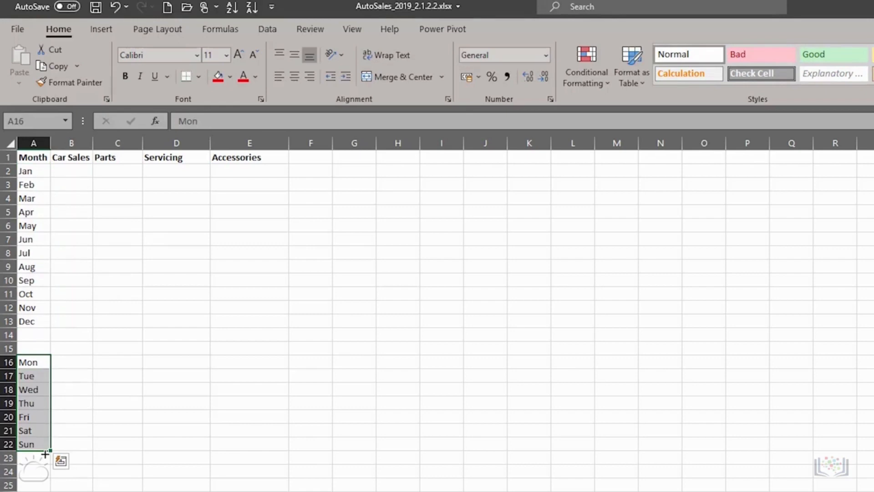
{"action": "key", "text": "ctrl+z"}
Step: Enter Wed in A17 and autofill the every-other-day pattern from A16:A17 down to A29
{"action": "left_click", "coordinate": [31, 376]}
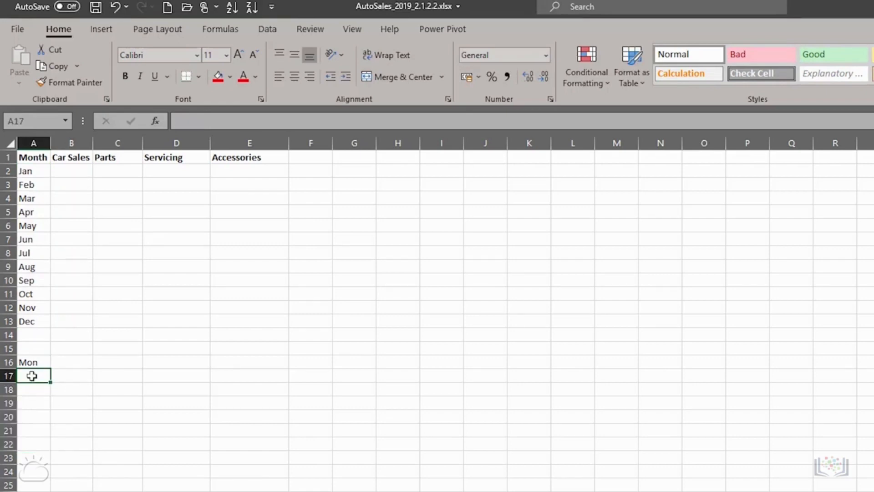
{"action": "type", "text": "Wed"}
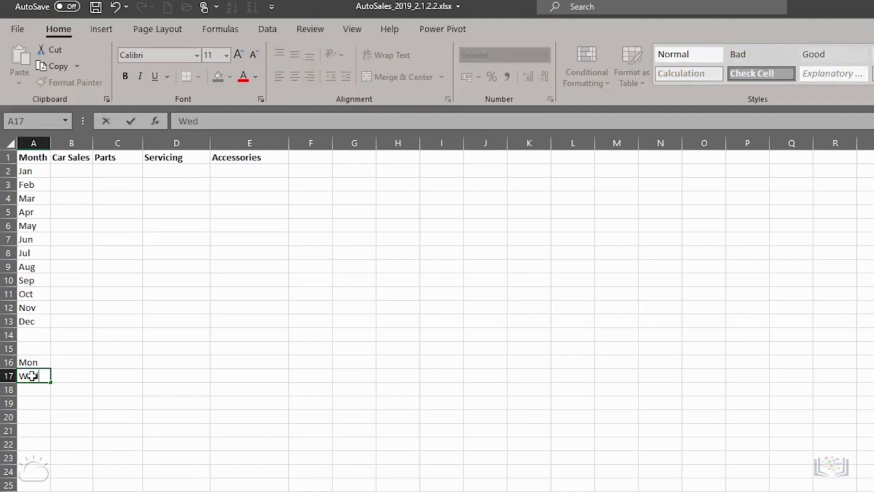
{"action": "key", "text": "Return"}
{"action": "key", "text": "Up"}
{"action": "key", "text": "Up"}
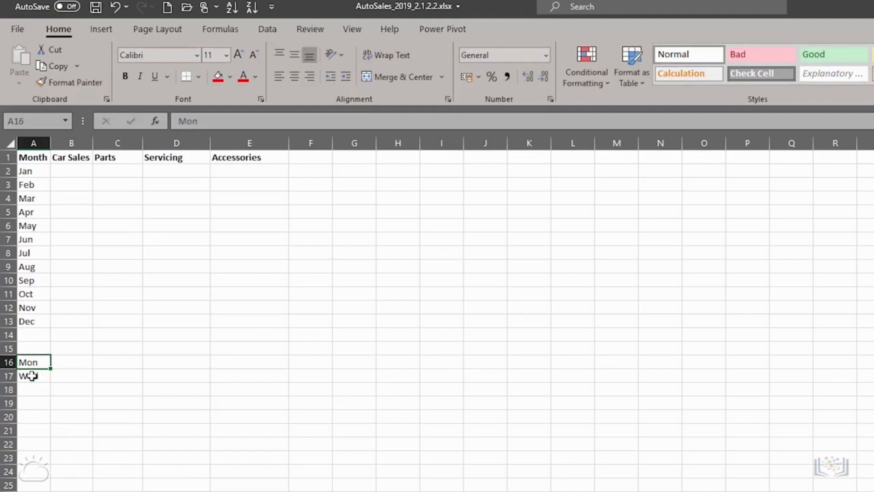
{"action": "left_click", "coordinate": [32, 375], "text": "shift"}
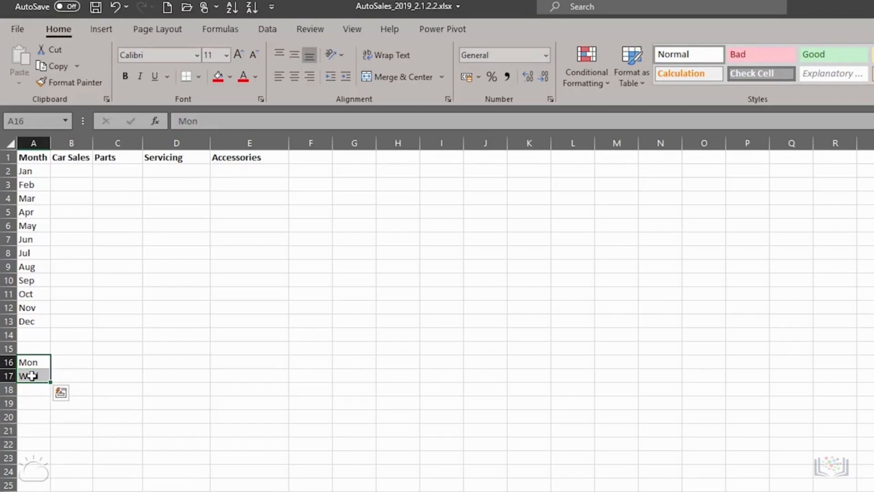
{"action": "left_click_drag", "start_coordinate": [50, 382], "coordinate": [41, 491]}
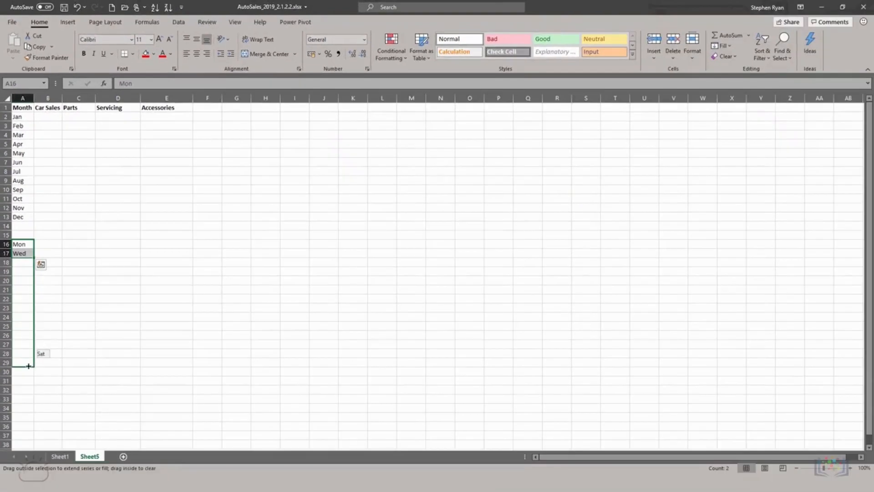
{"action": "left_click_drag", "start_coordinate": [28, 365], "coordinate": [28, 365]}
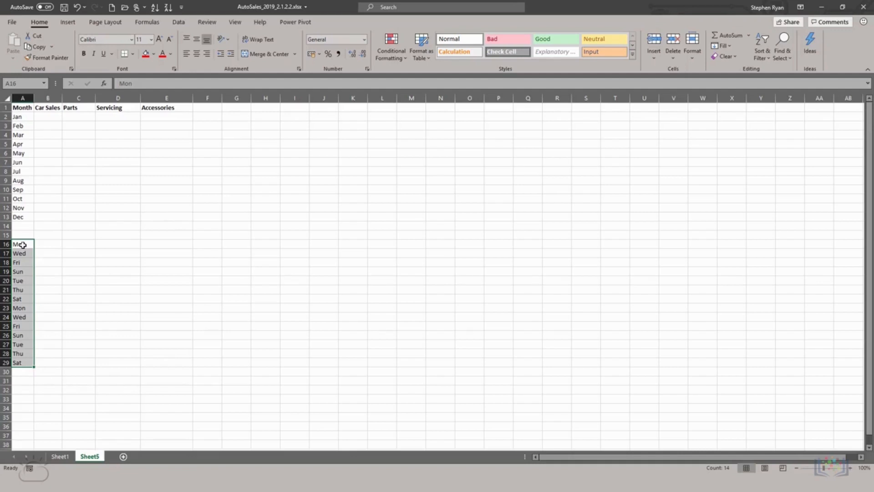
{"action": "left_click", "coordinate": [22, 245]}
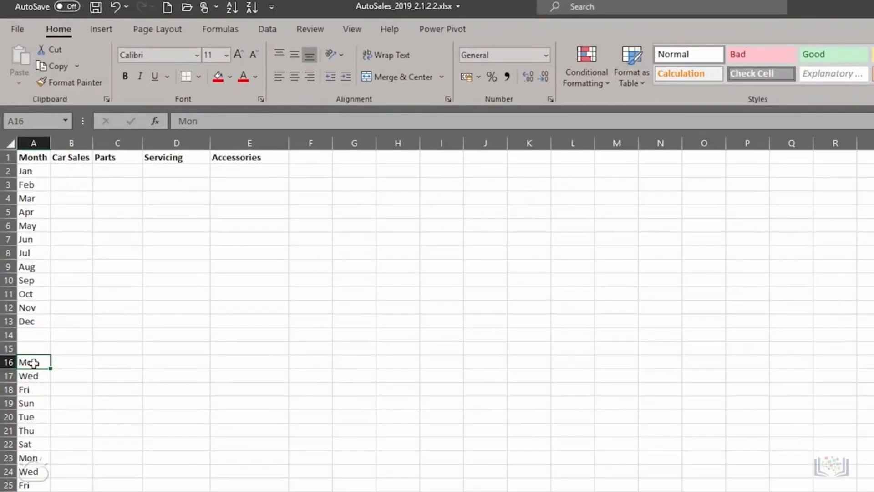
{"action": "key", "text": "shift+Down"}
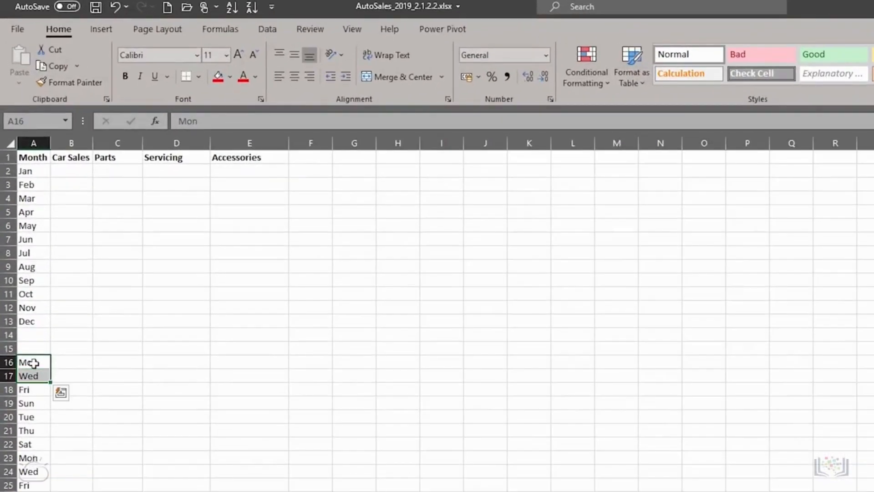
Step: Enter 5 as the January car sales value in B2 and reselect that cell
{"action": "left_click", "coordinate": [73, 175]}
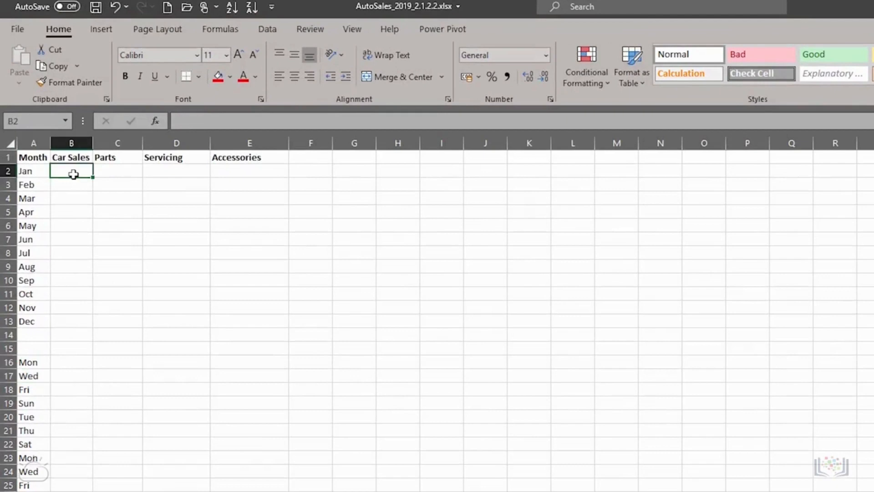
{"action": "type", "text": "5"}
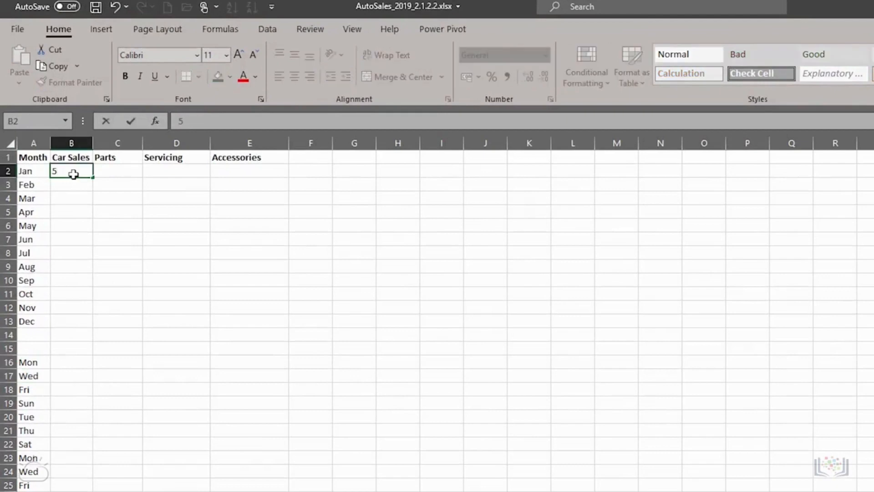
{"action": "key", "text": "Return"}
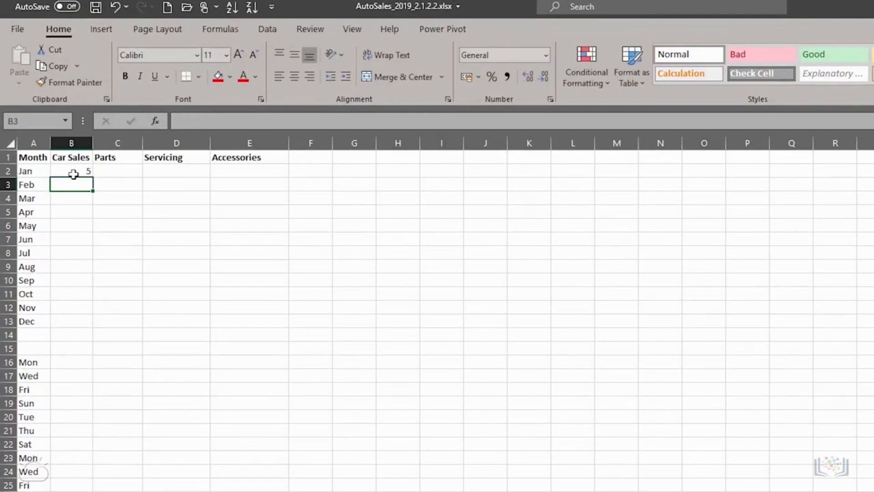
{"action": "left_click", "coordinate": [74, 175]}
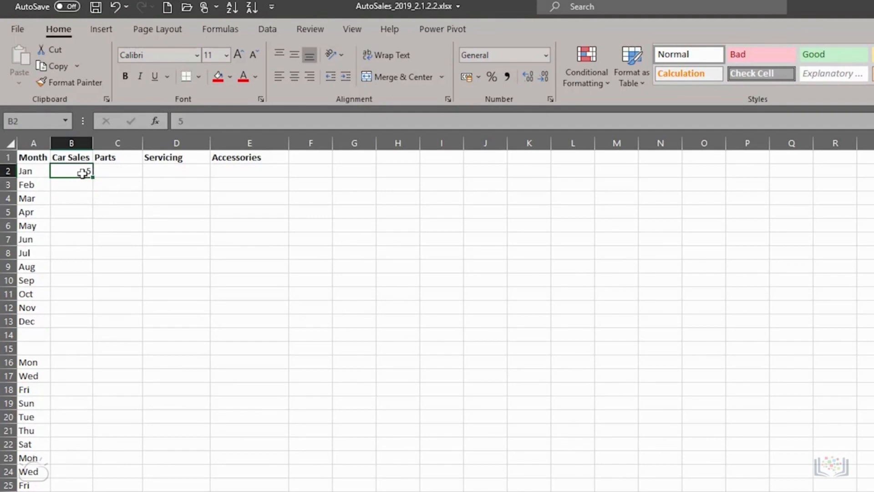
Step: Try autofilling the 5 in B2 down to B13 as a series, and undo the fill
{"action": "left_click_drag", "start_coordinate": [93, 177], "coordinate": [90, 325]}
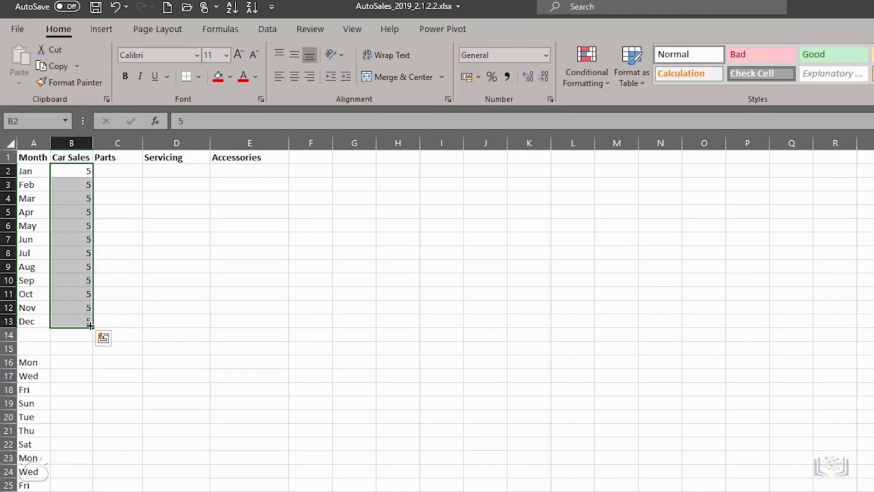
{"action": "left_click", "coordinate": [115, 8]}
Step: Enter 10 as the February car sales value in B3 and autofill the B2:B3 pattern down to B13
{"action": "left_click", "coordinate": [79, 185]}
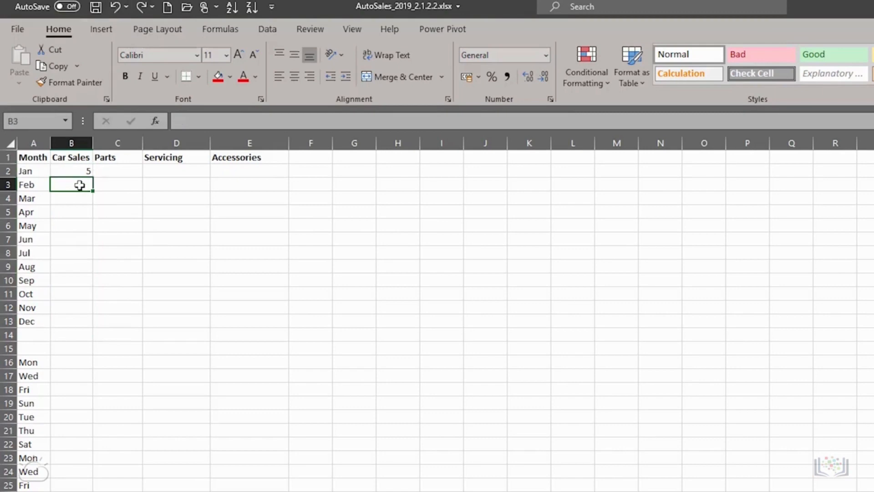
{"action": "type", "text": "10"}
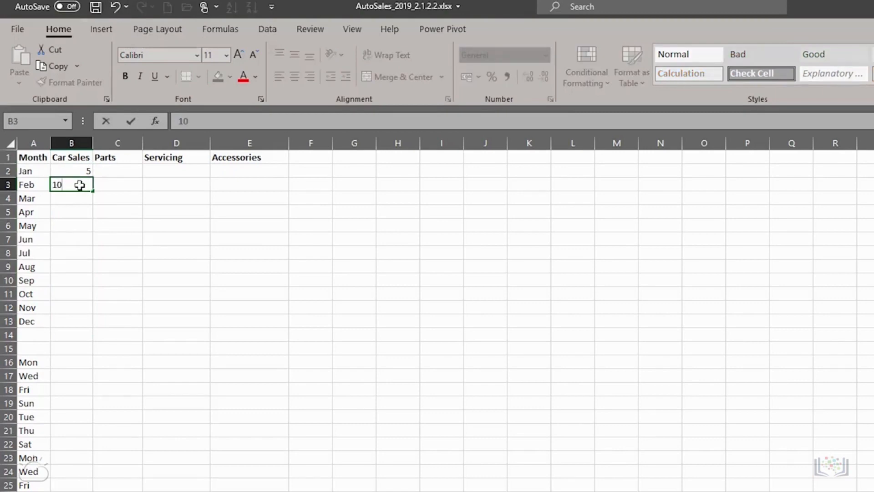
{"action": "key", "text": "Return"}
{"action": "key", "text": "Up"}
{"action": "key", "text": "Up"}
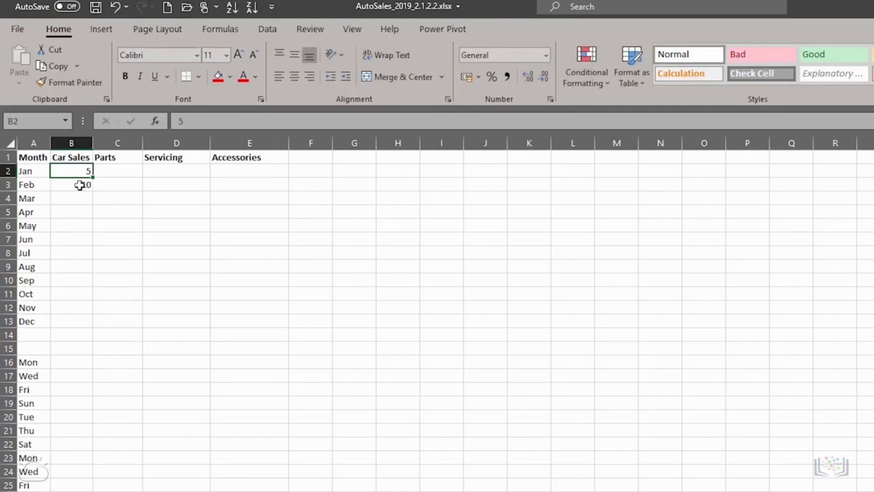
{"action": "key", "text": "shift+Down"}
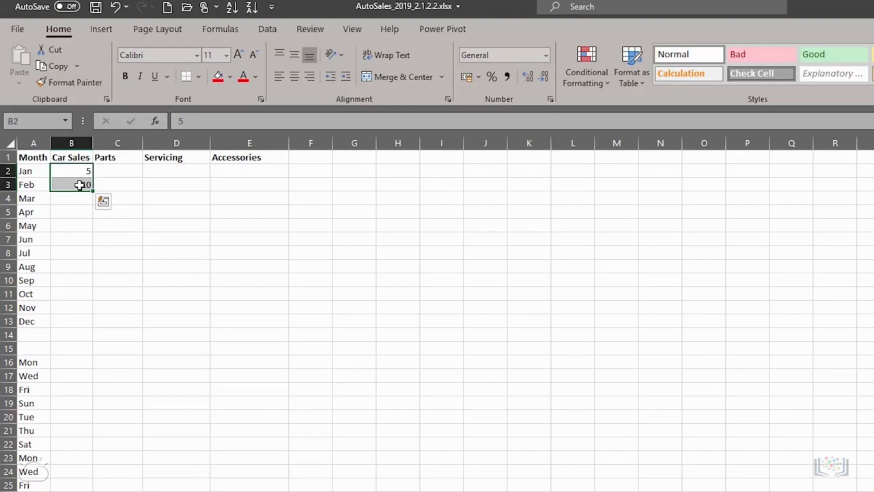
{"action": "left_click_drag", "start_coordinate": [93, 190], "coordinate": [103, 329]}
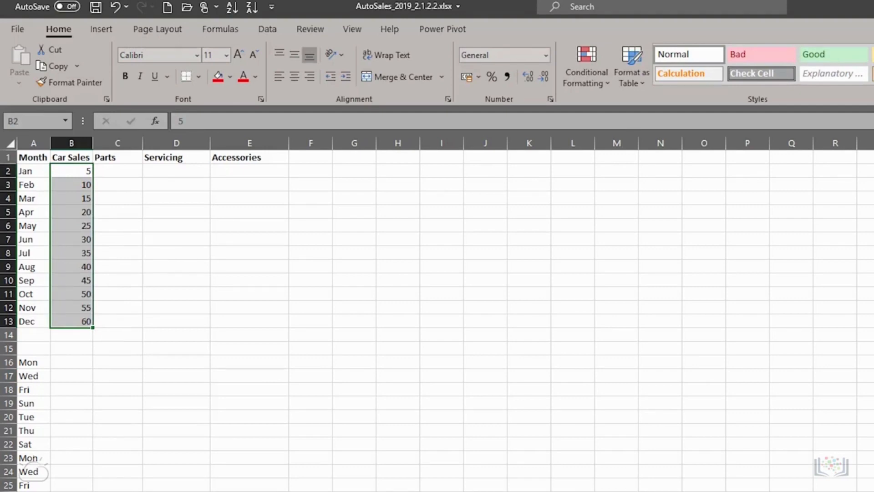
{"action": "left_click", "coordinate": [129, 172]}
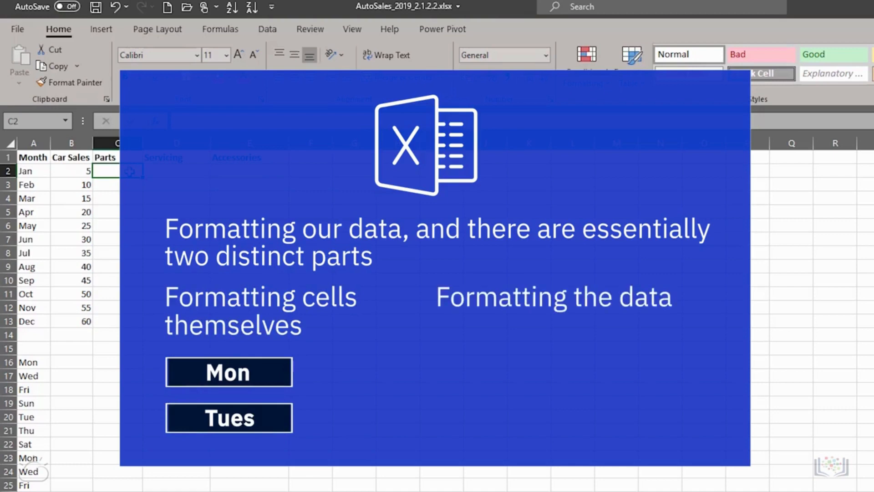
Step: Open the recent workbook Car_Sales_Kaggle.xlsx
{"action": "left_click", "coordinate": [187, 8]}
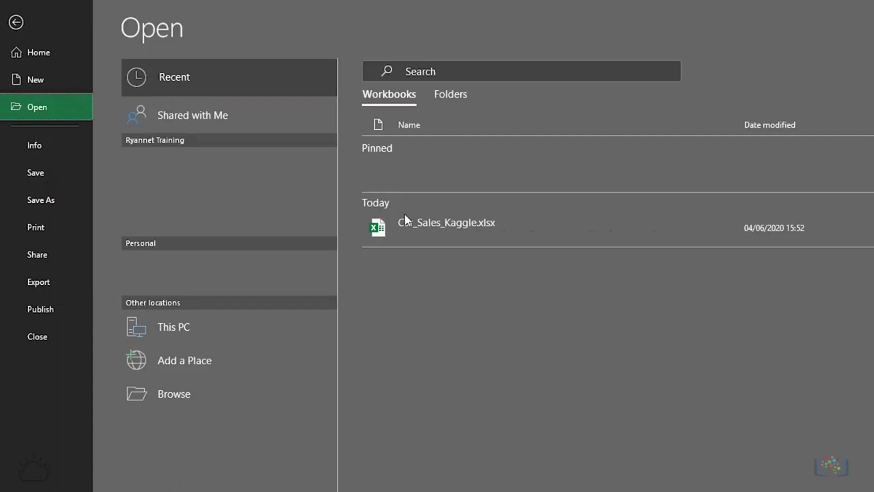
{"action": "left_click", "coordinate": [407, 225]}
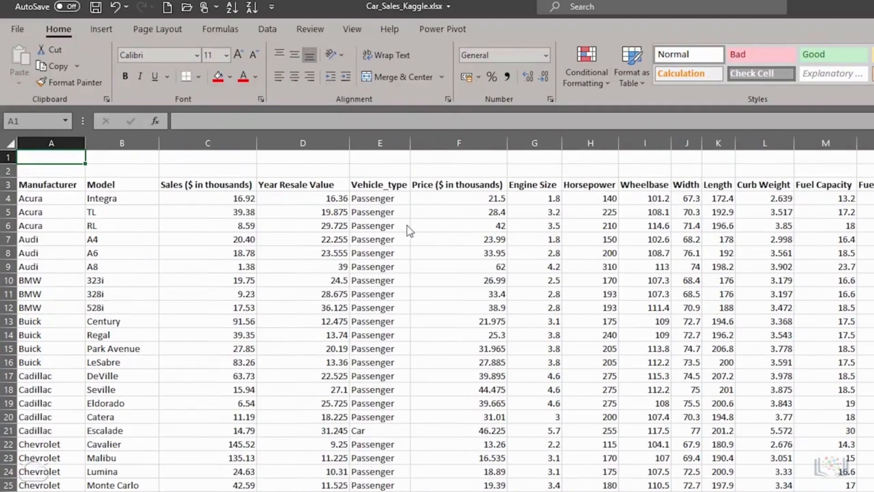
Step: Apply the 60% - Accent1 cell style and bold to the header row A3:P3
{"action": "left_click", "coordinate": [54, 184]}
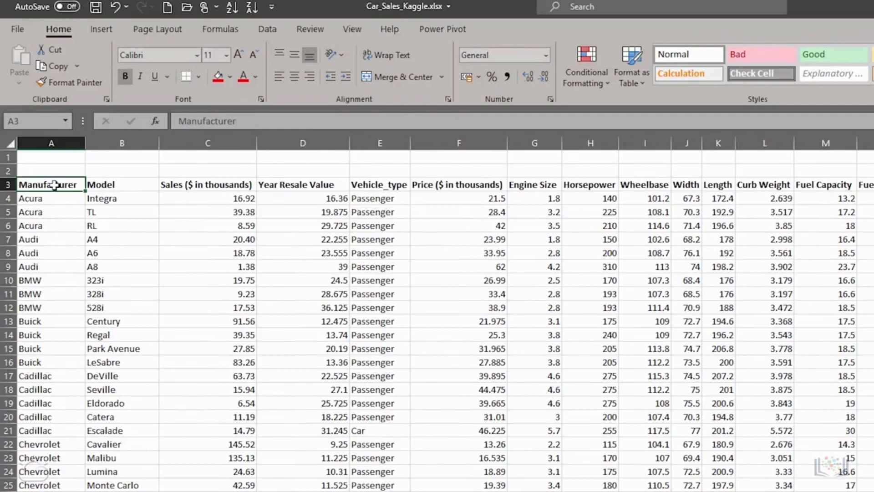
{"action": "key", "text": "ctrl+shift+Right"}
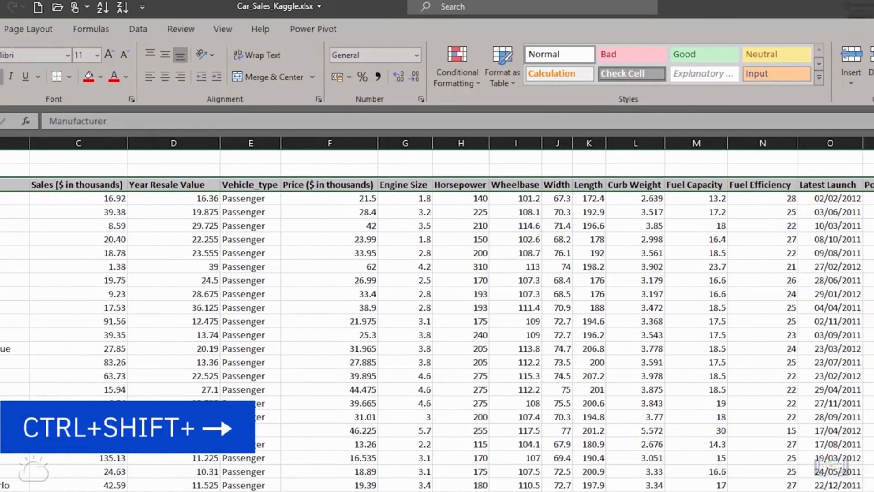
{"action": "left_click", "coordinate": [819, 79]}
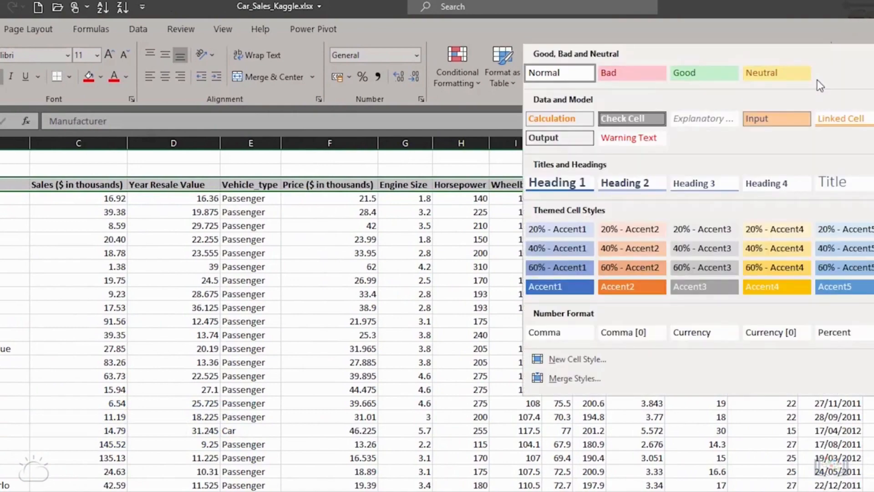
{"action": "left_click", "coordinate": [564, 267]}
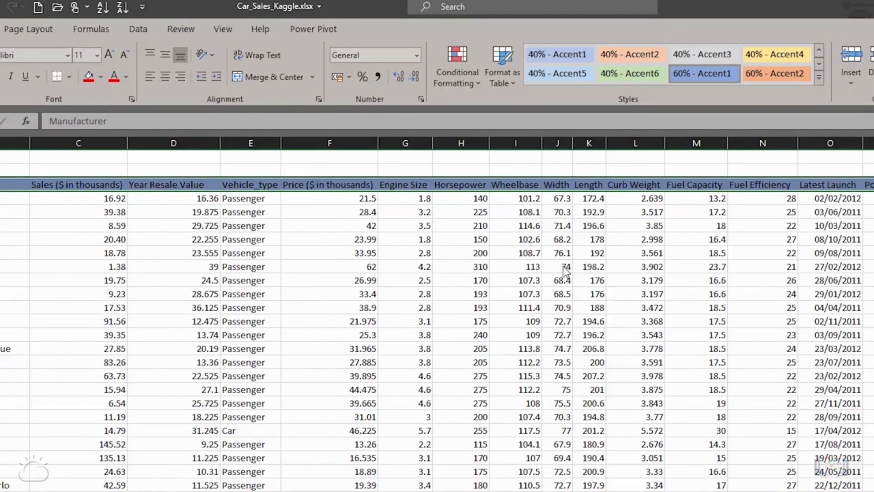
{"action": "left_click", "coordinate": [125, 78]}
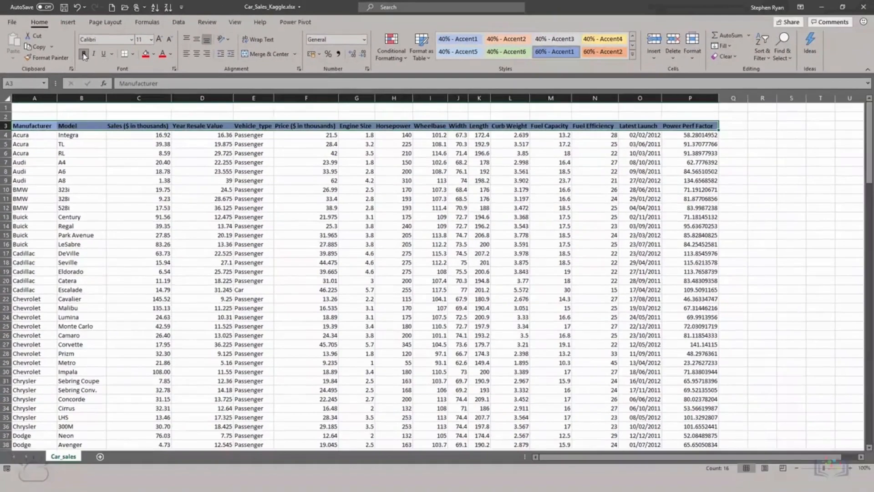
Step: Apply the 60% - Accent2 cell style and bold to the manufacturer names in A4:A158
{"action": "left_click", "coordinate": [28, 136]}
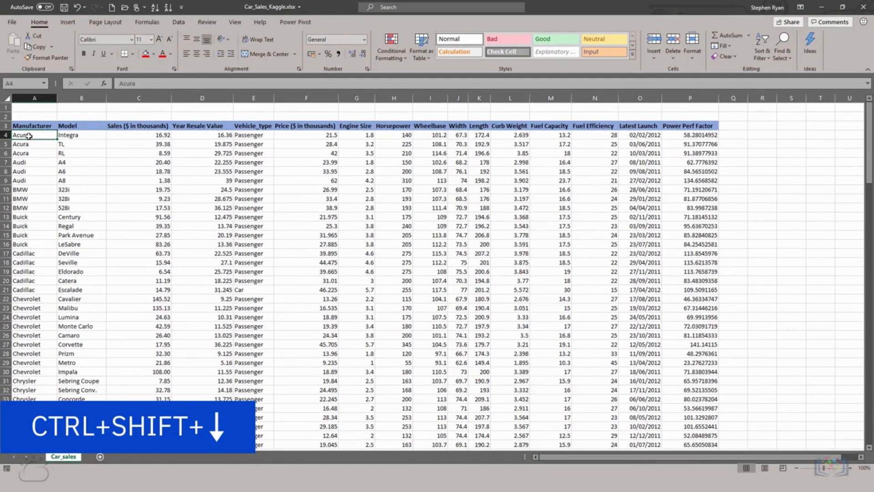
{"action": "key", "text": "ctrl+shift+Down"}
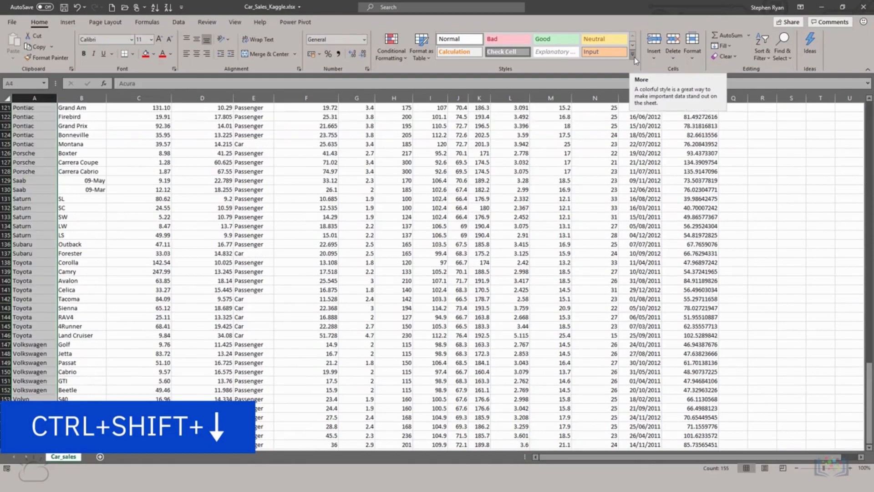
{"action": "left_click", "coordinate": [635, 58]}
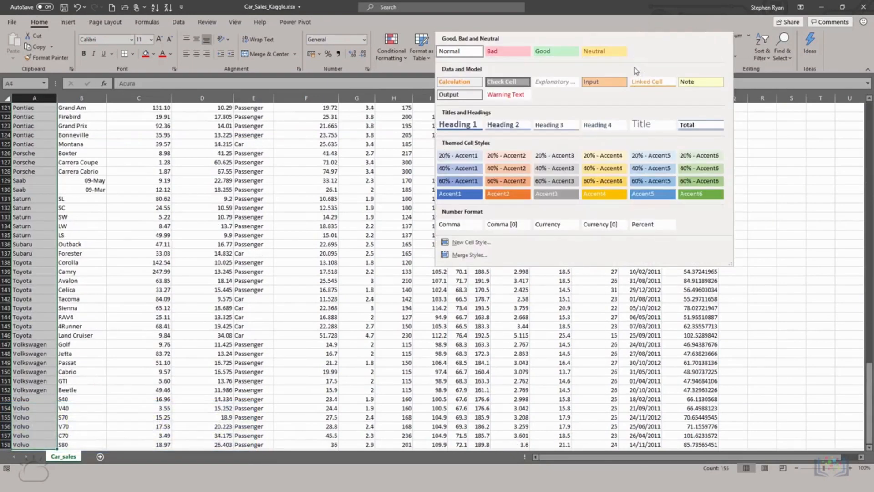
{"action": "left_click", "coordinate": [511, 184]}
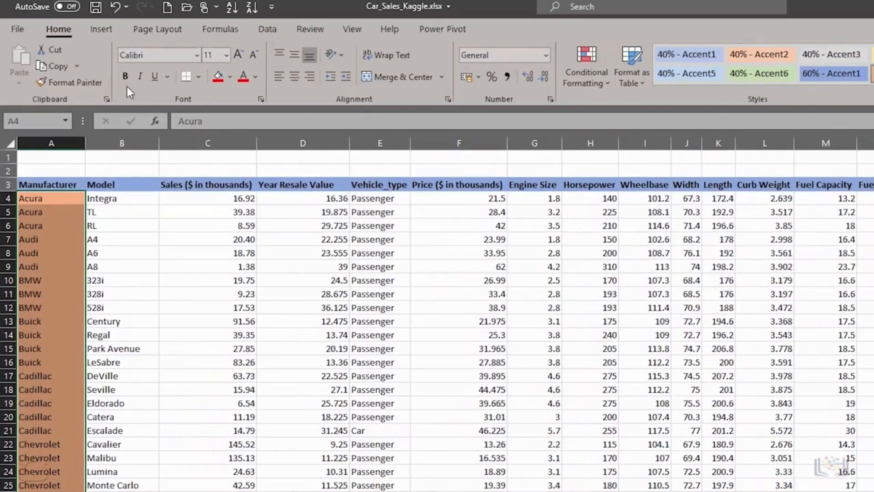
{"action": "left_click", "coordinate": [126, 77]}
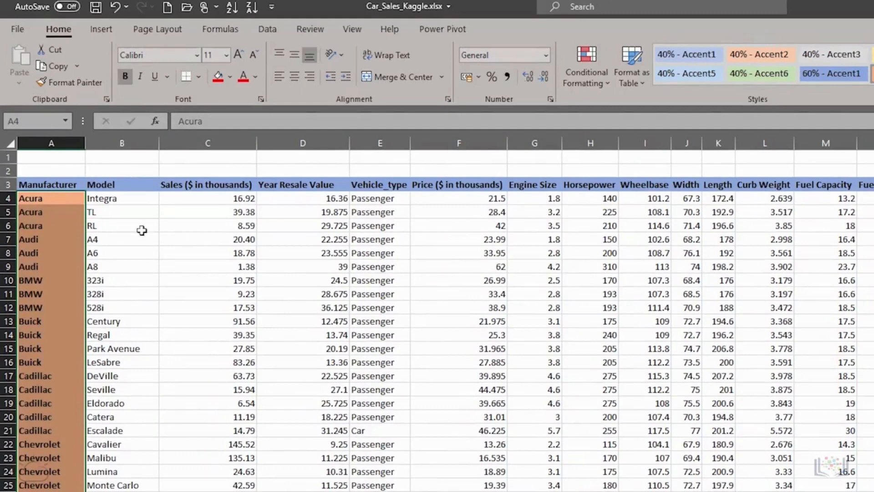
Step: Apply the 60% - Accent6 cell style and italics to the model names in B4:B158
{"action": "left_click", "coordinate": [126, 199]}
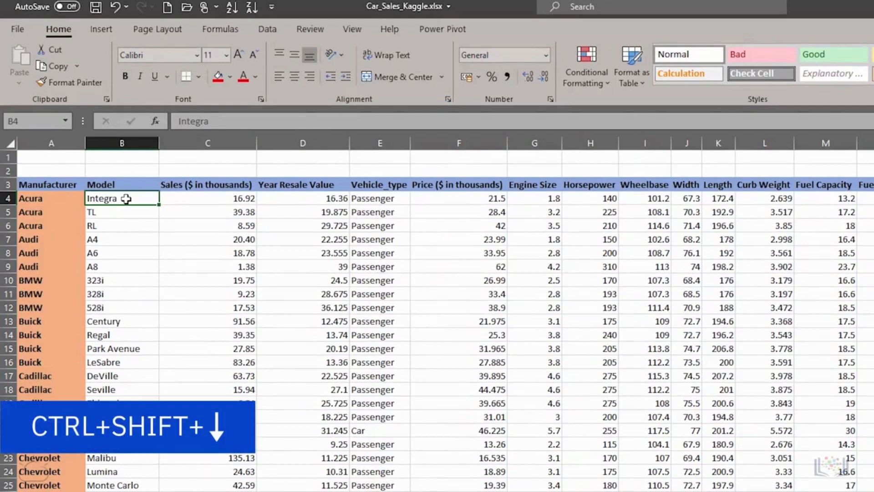
{"action": "key", "text": "ctrl+shift+Down"}
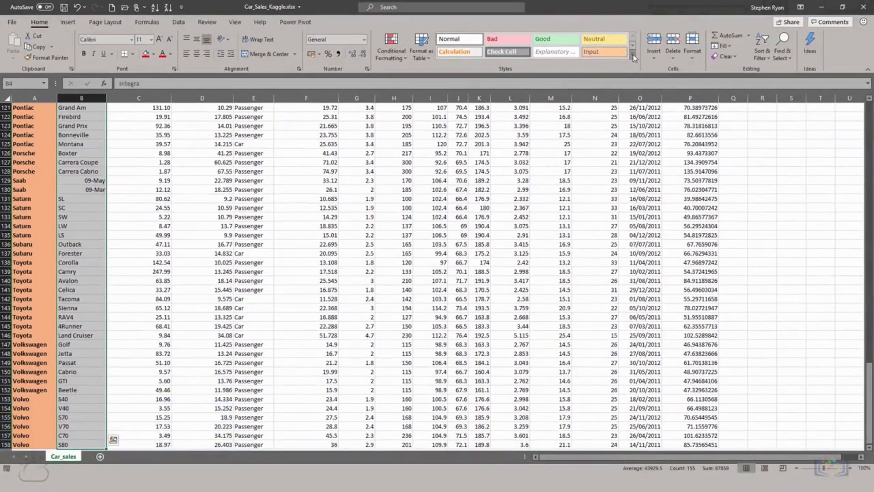
{"action": "left_click", "coordinate": [634, 57]}
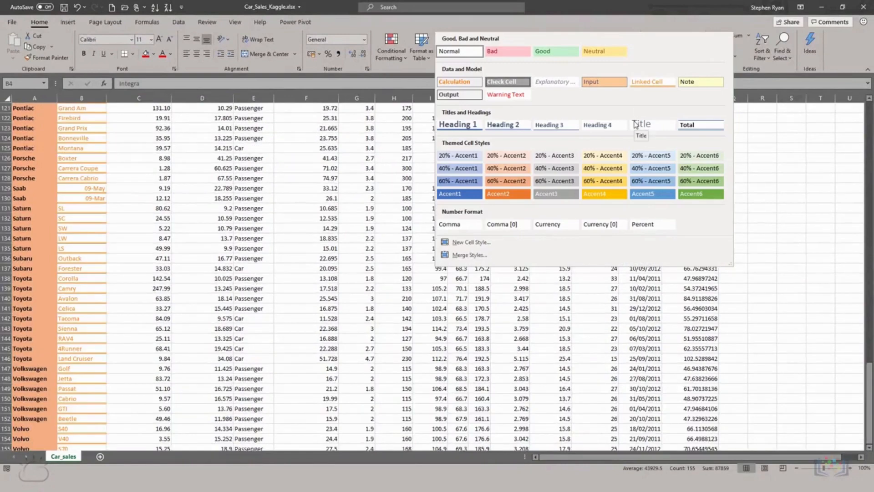
{"action": "left_click", "coordinate": [701, 181]}
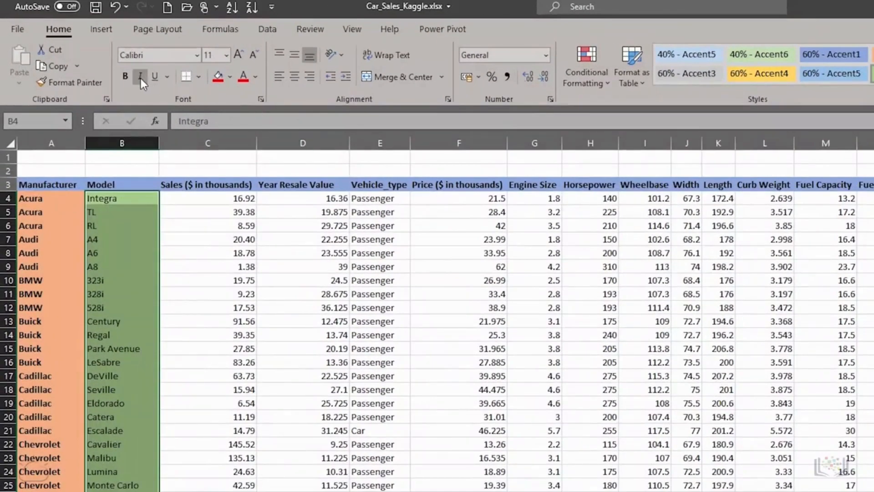
{"action": "left_click", "coordinate": [141, 78]}
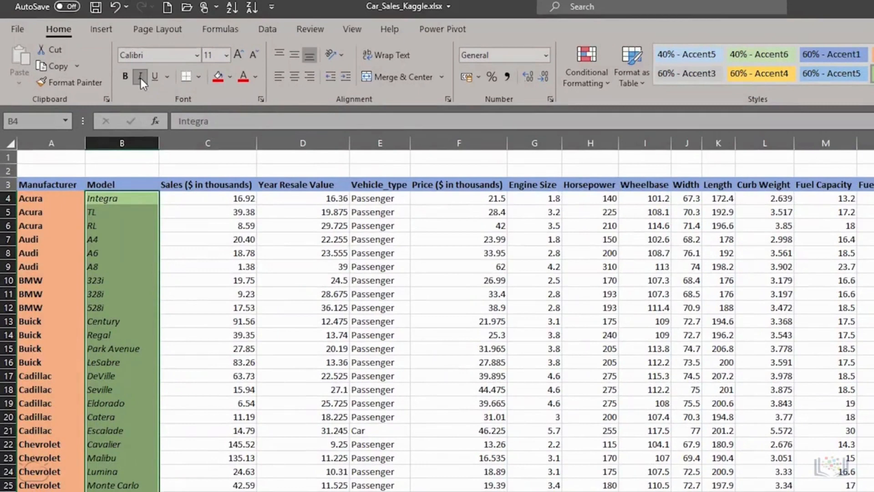
Step: Set the font of the model names to Arial, size 10
{"action": "left_click", "coordinate": [226, 54]}
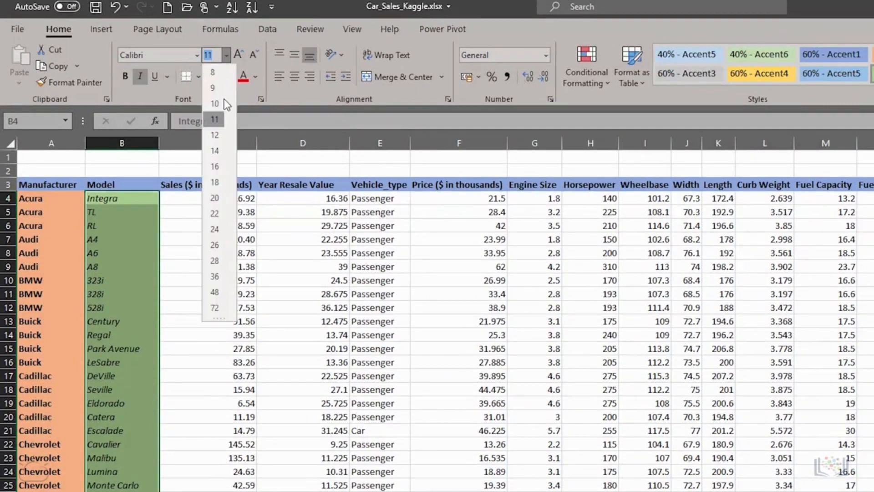
{"action": "left_click", "coordinate": [223, 104]}
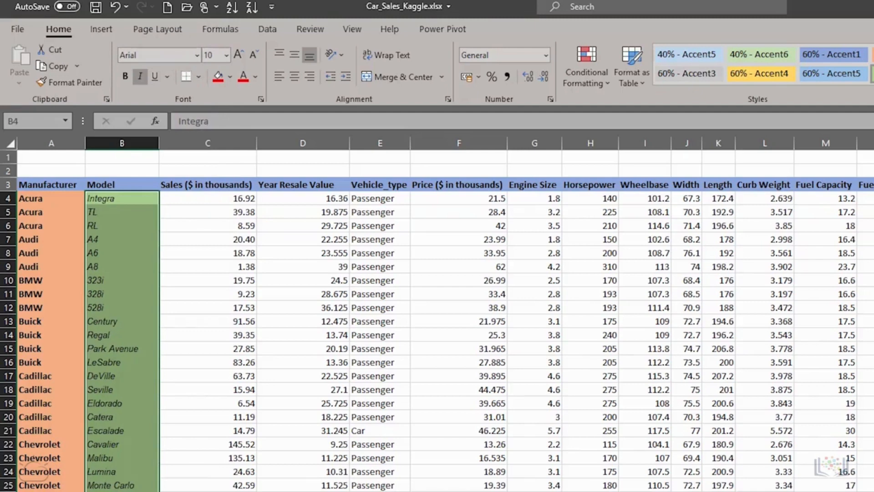
Step: Add all borders to the remaining data cells from C4 to P158
{"action": "left_click", "coordinate": [207, 196]}
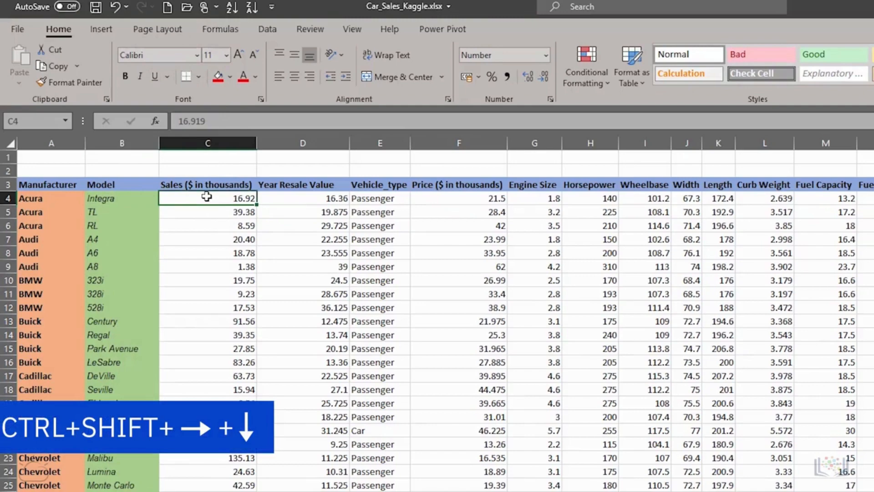
{"action": "key", "text": "ctrl+shift+Right"}
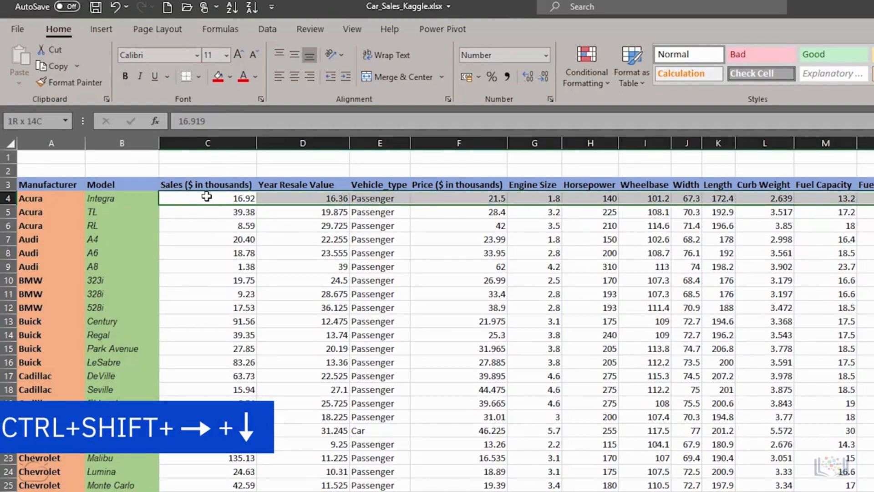
{"action": "key", "text": "ctrl+shift+Down"}
{"action": "left_click", "coordinate": [199, 77]}
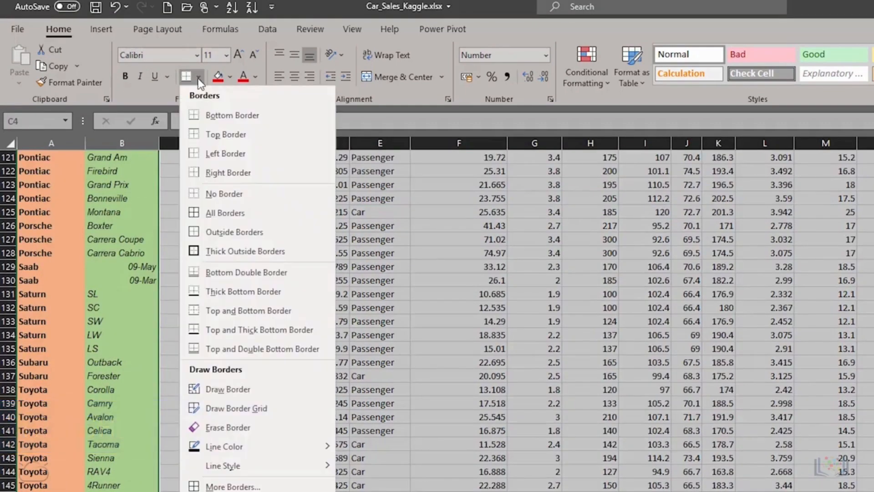
{"action": "left_click", "coordinate": [220, 213]}
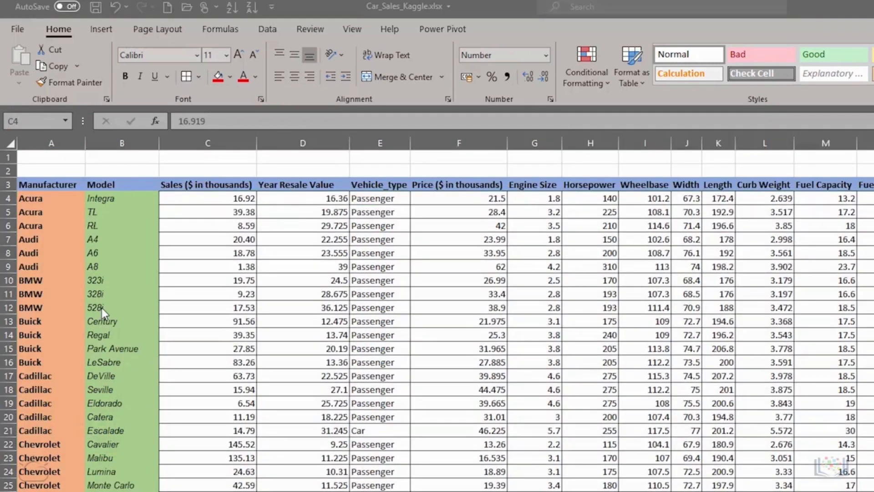
Step: Reduce the Sales and Year Resale Value figures in C4:D158 to one decimal place
{"action": "left_click", "coordinate": [204, 200]}
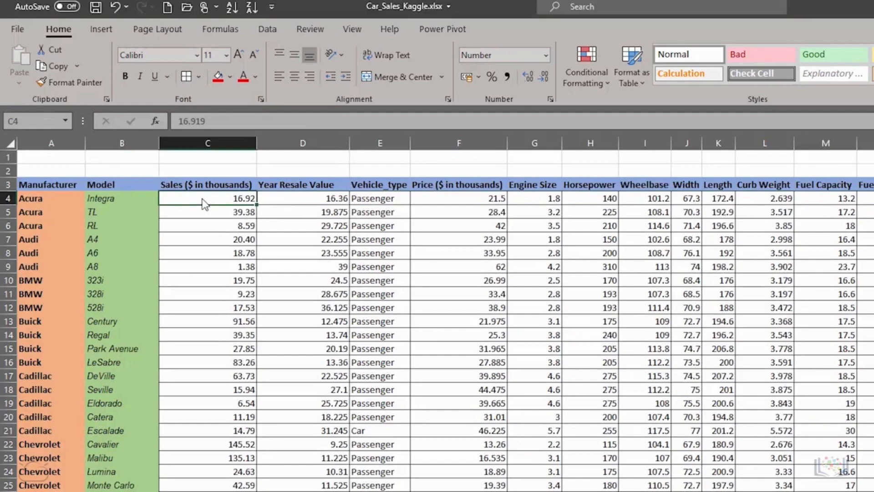
{"action": "key", "text": "shift+Right"}
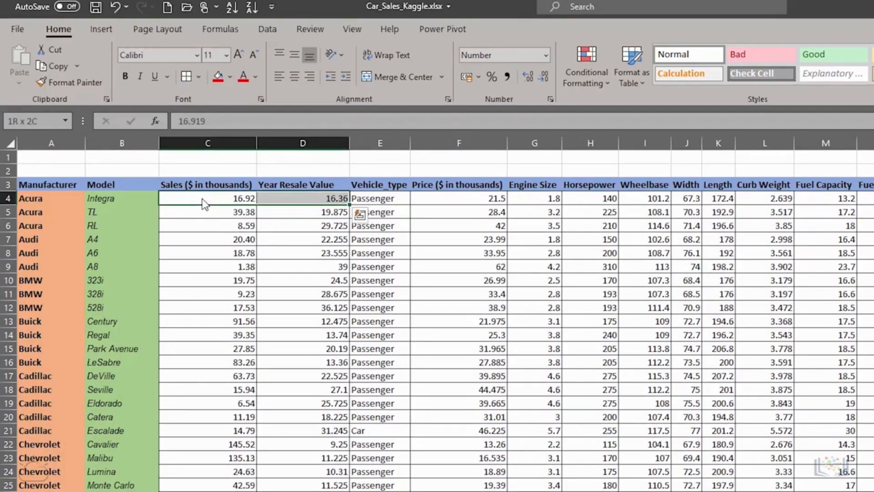
{"action": "key", "text": "ctrl+shift+Down"}
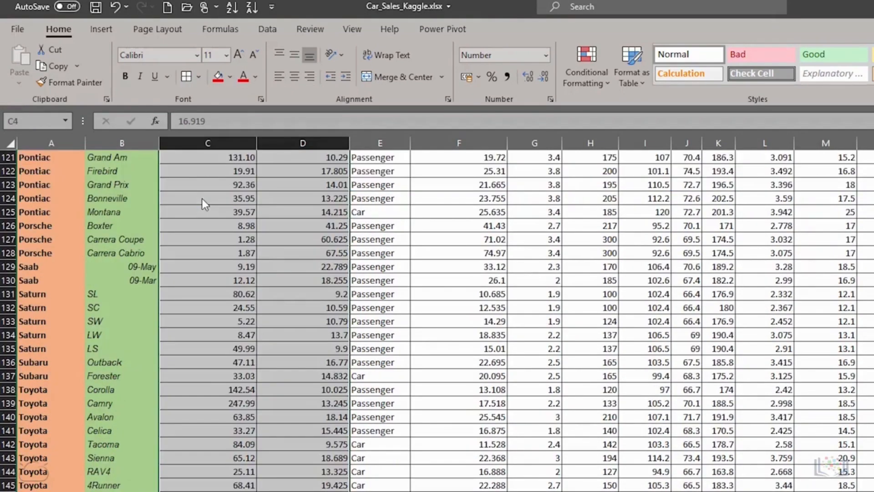
{"action": "left_click", "coordinate": [541, 78]}
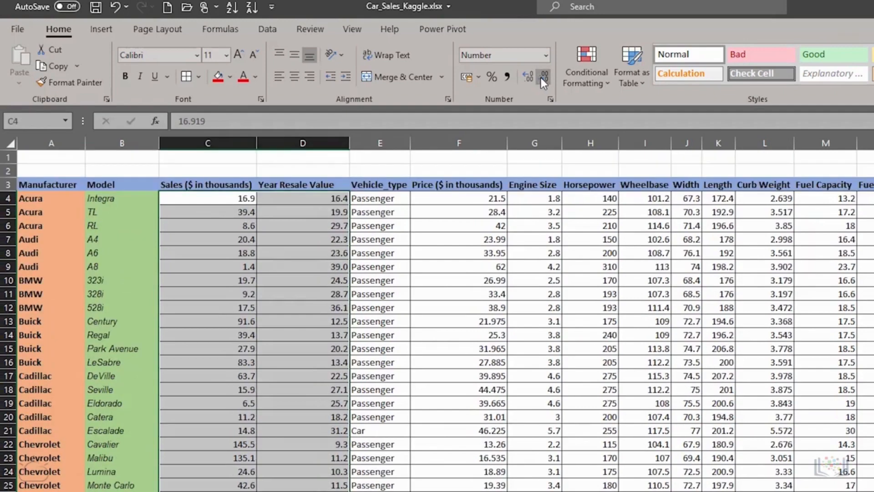
{"action": "left_click", "coordinate": [219, 200]}
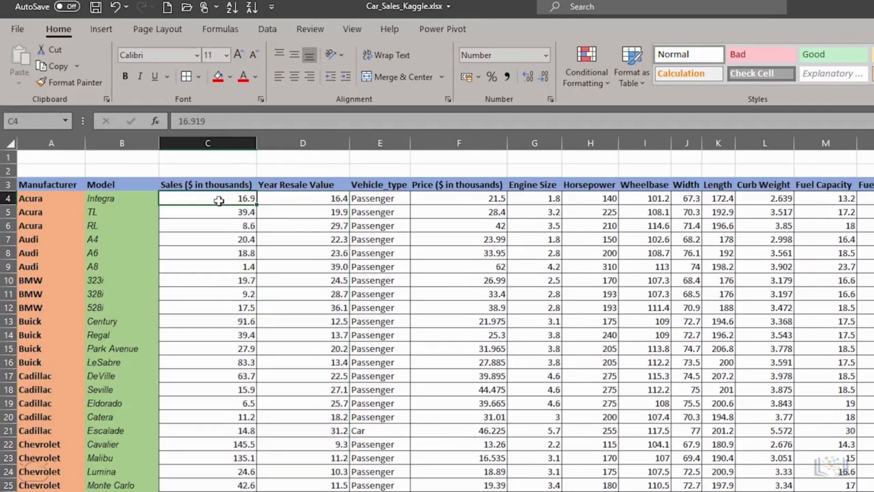
Step: Change the number format of the two Saab model cells, B129:B130, to Text
{"action": "left_click", "coordinate": [58, 321]}
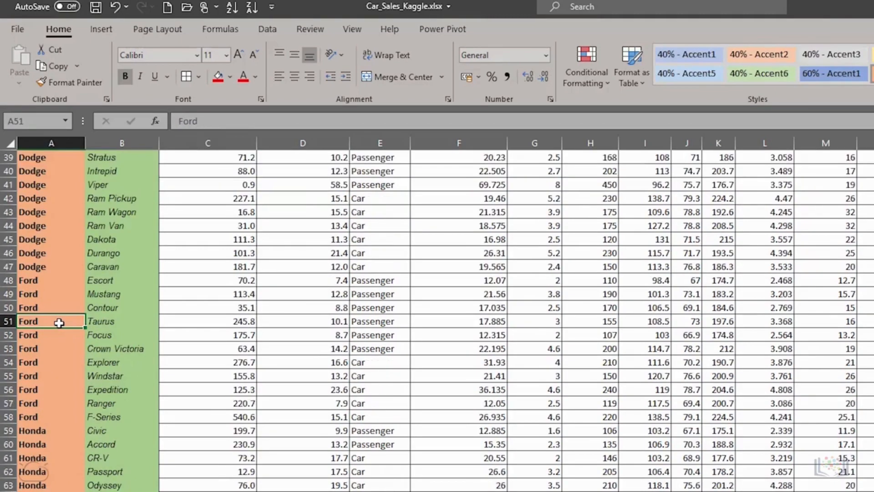
{"action": "key", "text": "Page_Down"}
{"action": "key", "text": "Page_Down"}
{"action": "key", "text": "Page_Down"}
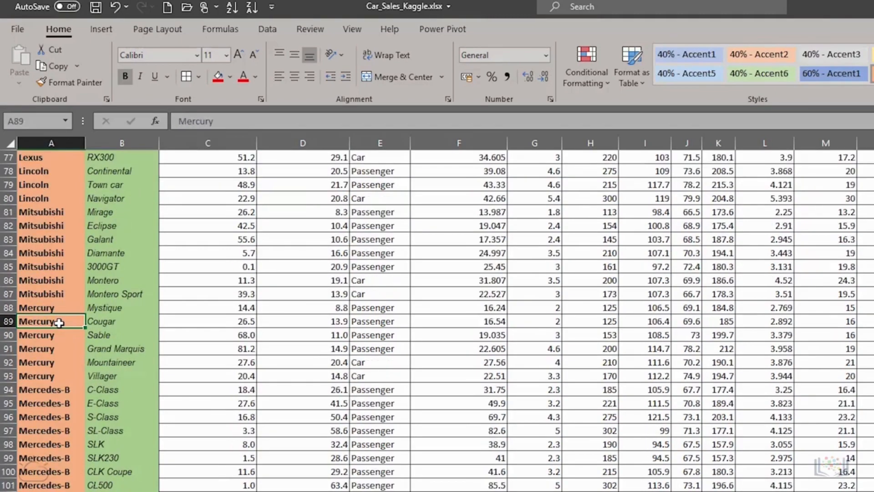
{"action": "key", "text": "Down"}
{"action": "key", "text": "Down"}
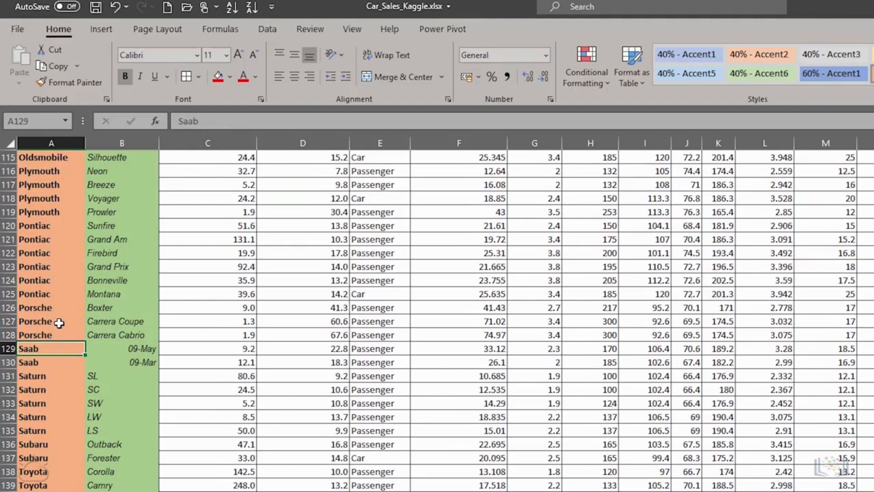
{"action": "key", "text": "Right"}
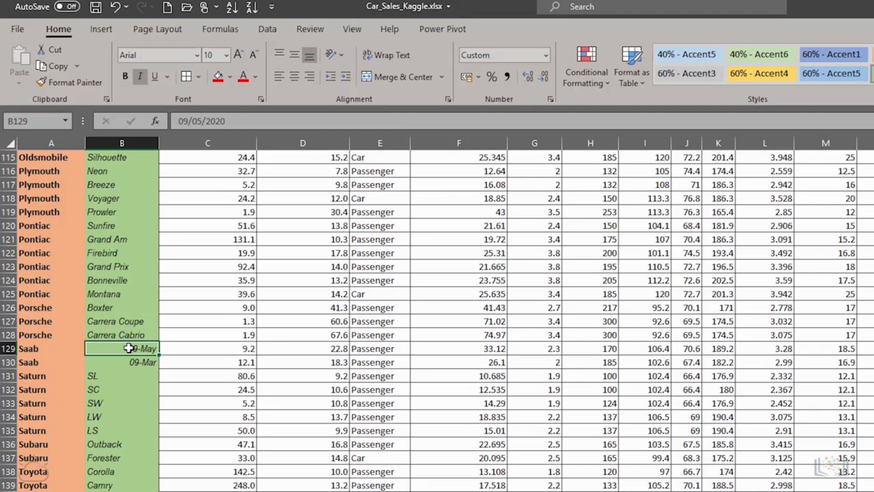
{"action": "left_click_drag", "start_coordinate": [129, 348], "coordinate": [132, 362]}
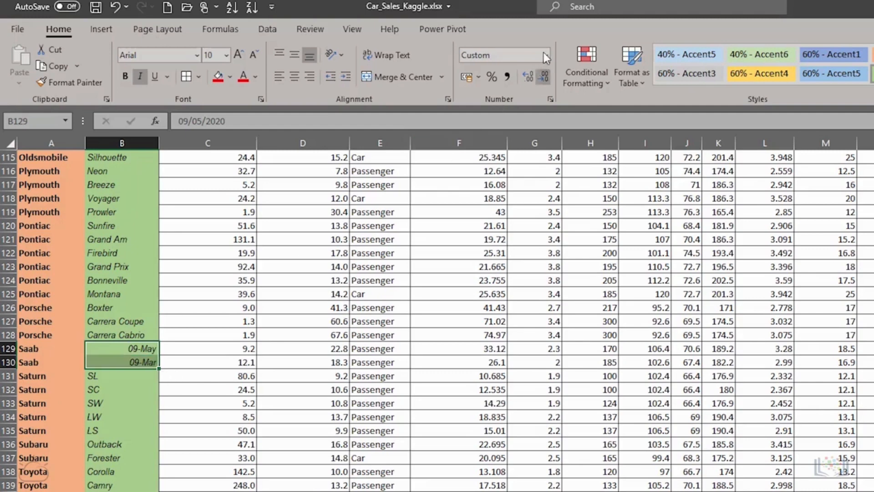
{"action": "left_click", "coordinate": [545, 53]}
{"action": "left_click", "coordinate": [510, 408]}
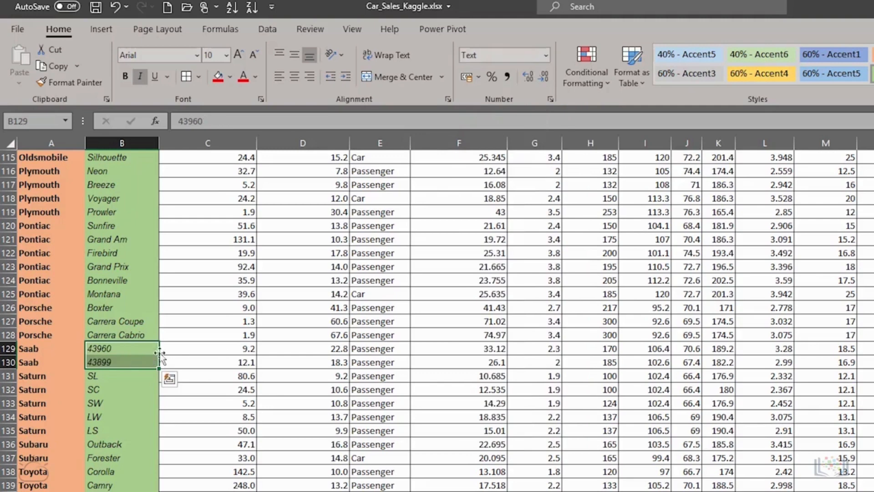
Step: Enter the Saab model names 9-5 in B129 and 9-3 in B130
{"action": "left_click", "coordinate": [118, 353]}
{"action": "type", "text": "9-5"}
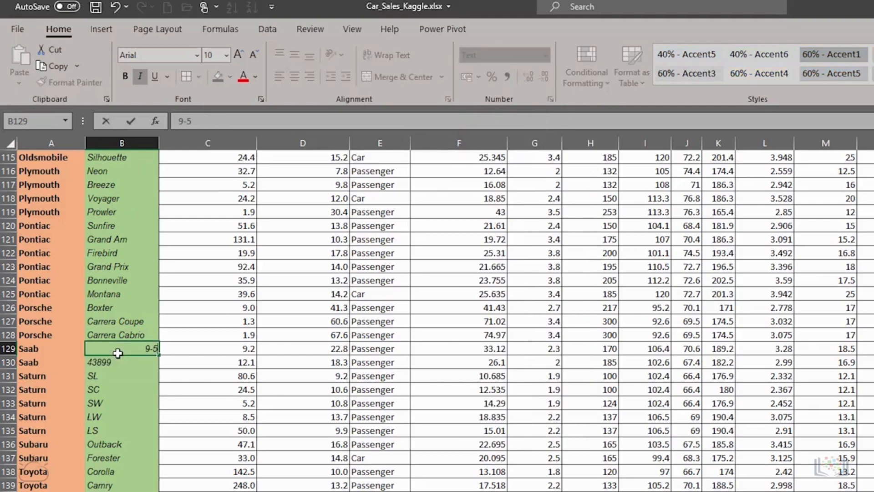
{"action": "key", "text": "Return"}
{"action": "type", "text": "9-3"}
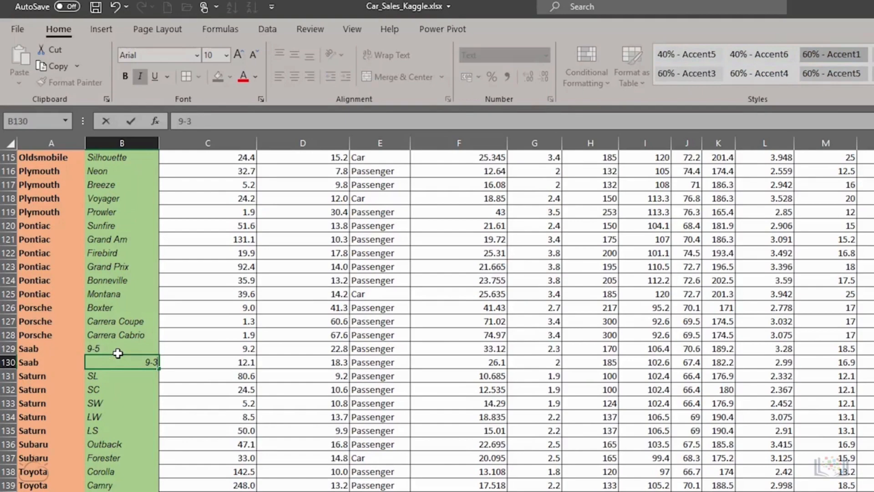
{"action": "key", "text": "Return"}
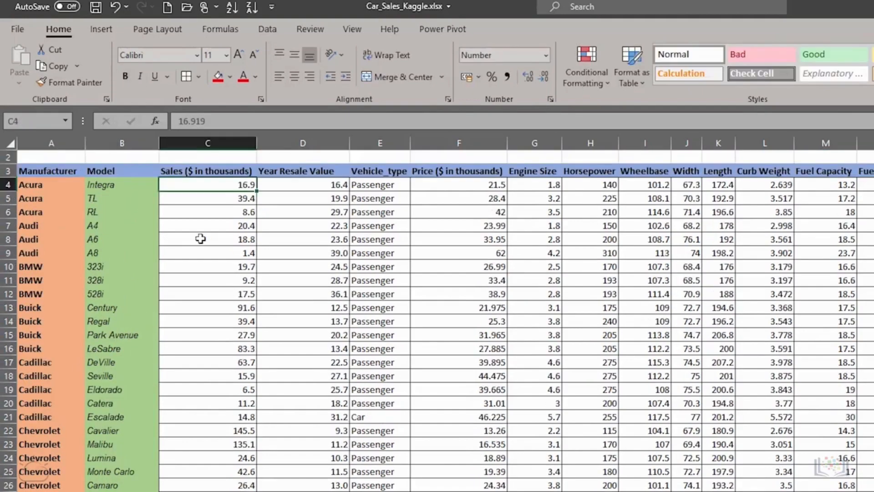
Step: Set the Price column F to the Currency category with the $ English (United States) symbol in the Format Cells dialog
{"action": "left_click", "coordinate": [455, 170]}
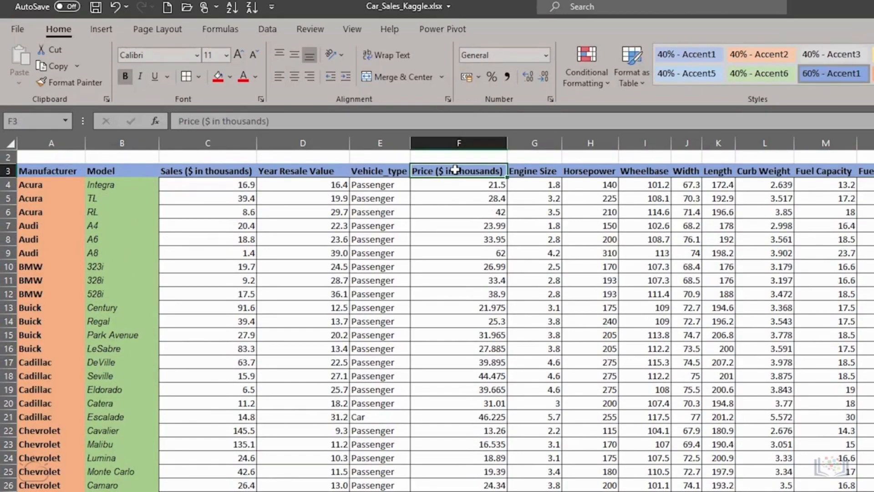
{"action": "left_click", "coordinate": [456, 184]}
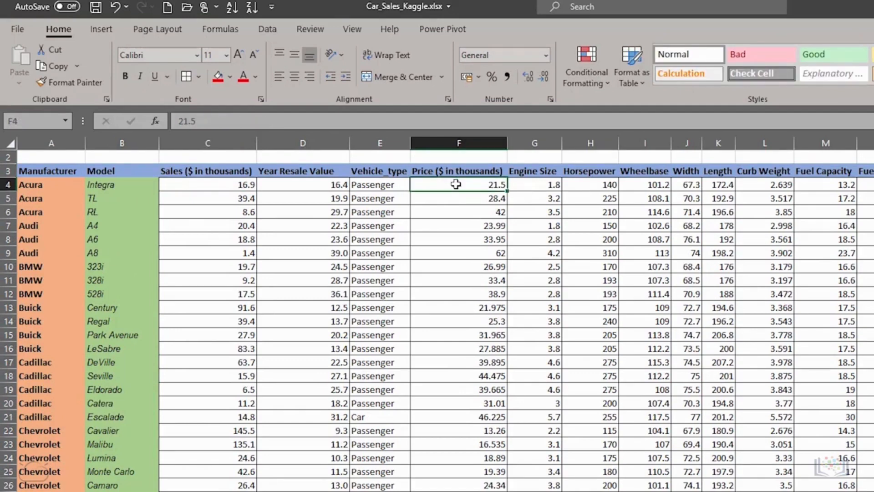
{"action": "left_click", "coordinate": [460, 144]}
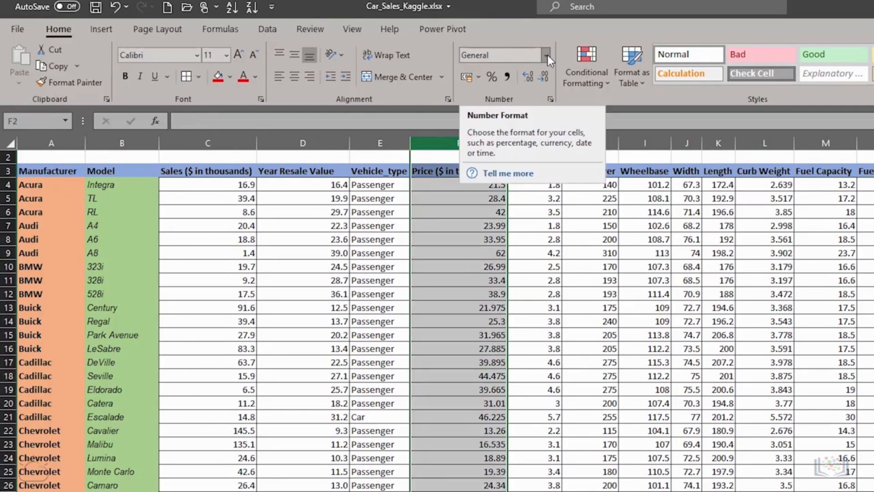
{"action": "left_click", "coordinate": [456, 184]}
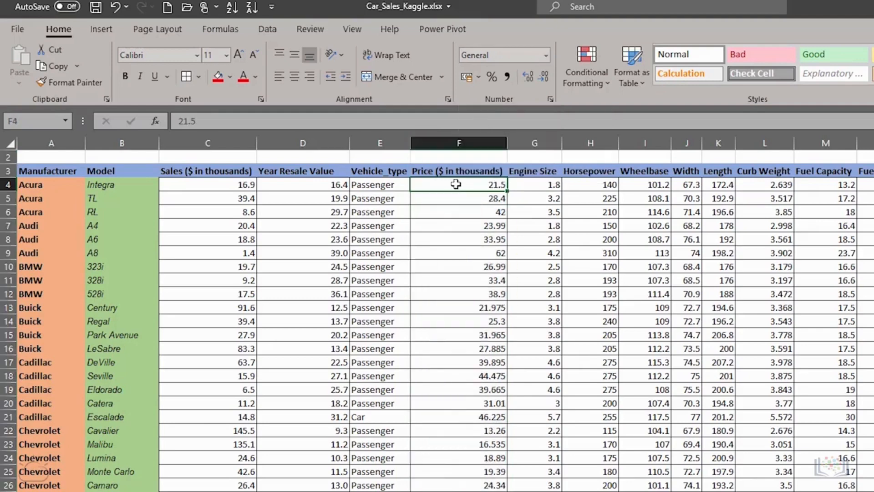
{"action": "left_click", "coordinate": [461, 144]}
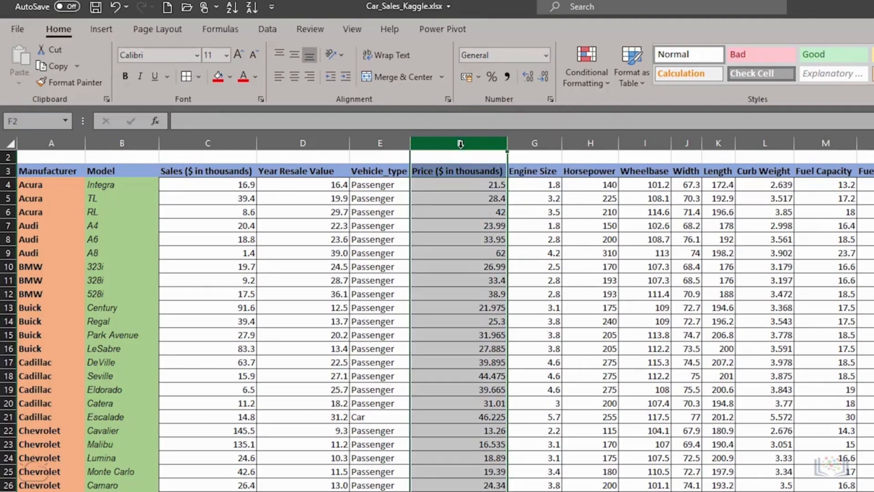
{"action": "left_click", "coordinate": [547, 55]}
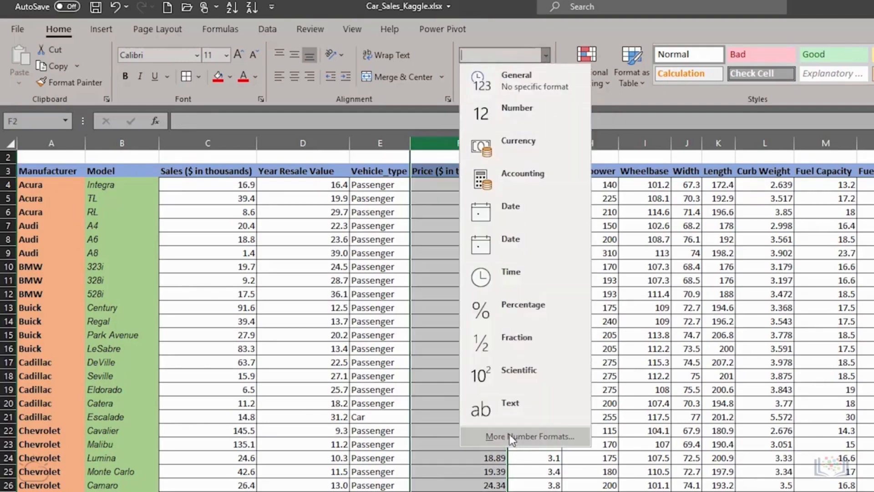
{"action": "left_click", "coordinate": [509, 436]}
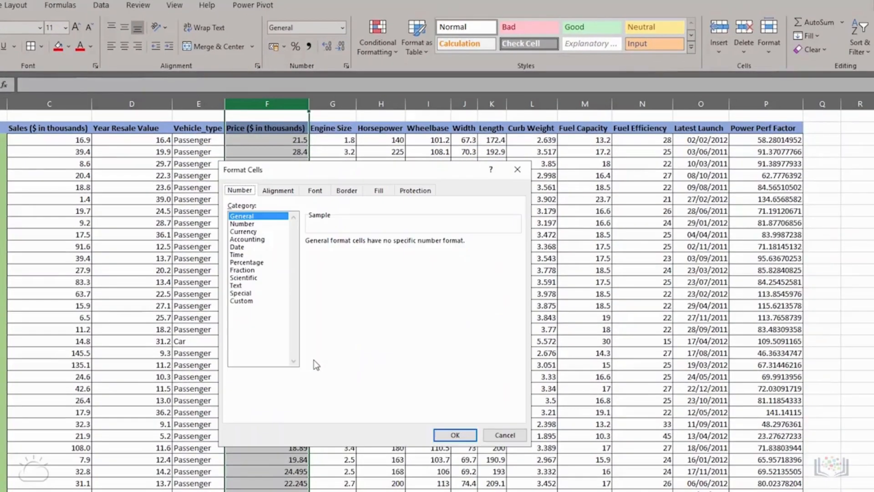
{"action": "left_click", "coordinate": [243, 232]}
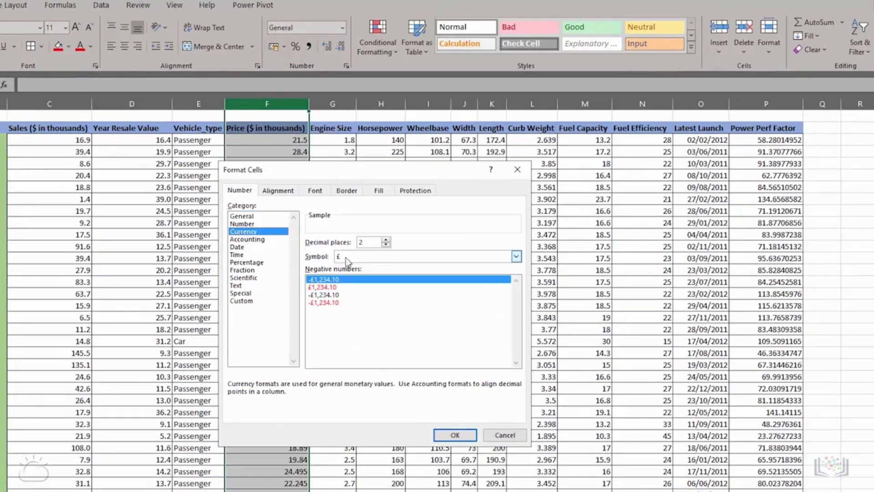
{"action": "left_click", "coordinate": [357, 257]}
{"action": "scroll", "coordinate": [362, 338], "scroll_direction": "down", "scroll_amount": 2}
{"action": "scroll", "coordinate": [362, 338], "scroll_direction": "down", "scroll_amount": 2}
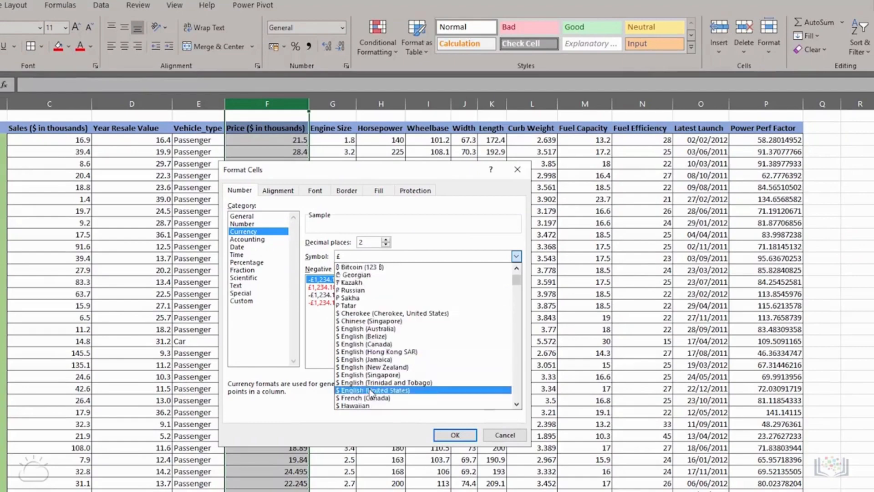
{"action": "left_click", "coordinate": [370, 387]}
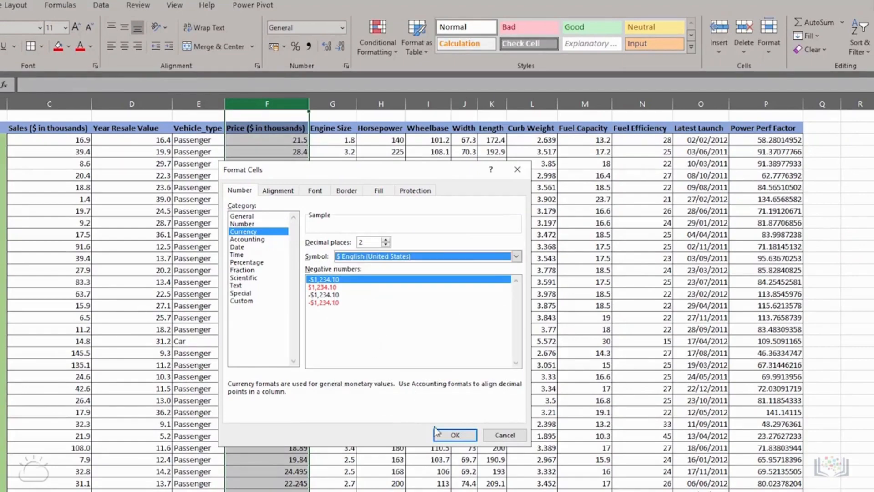